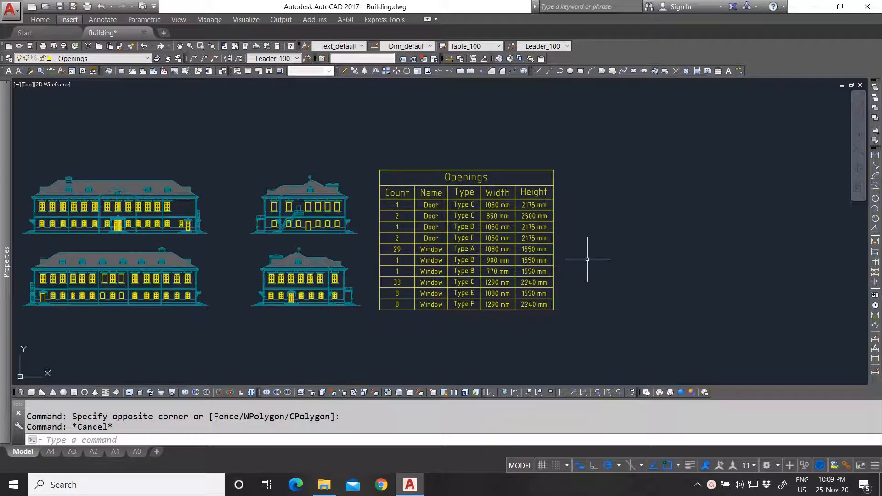
# - Clear the Openings table selection so only the four elevations remain
pyautogui.click(461, 205)
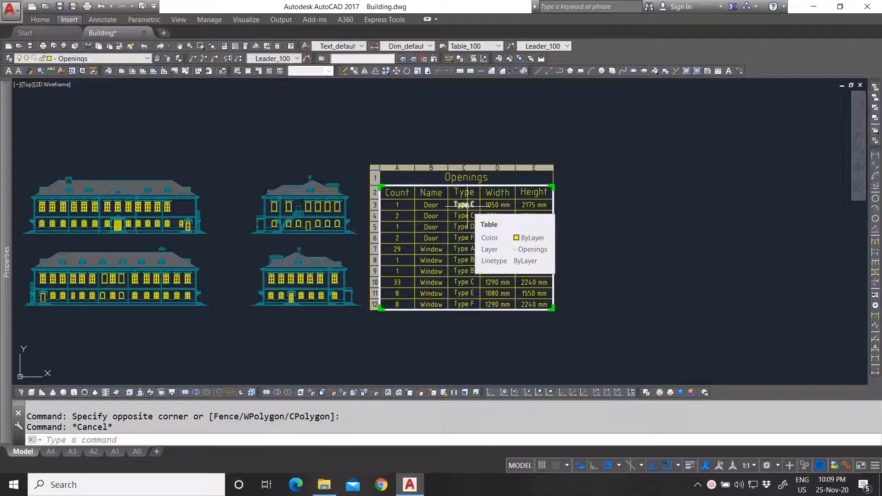
pyautogui.press('Escape')
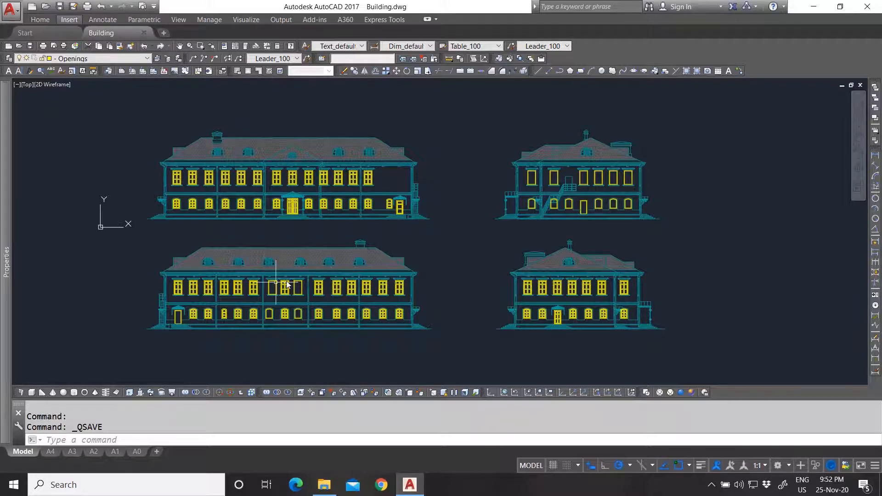
pyautogui.scroll(5, 180, 168)
pyautogui.click(191, 203)
pyautogui.scroll(-5, 190, 203)
pyautogui.press('Escape')
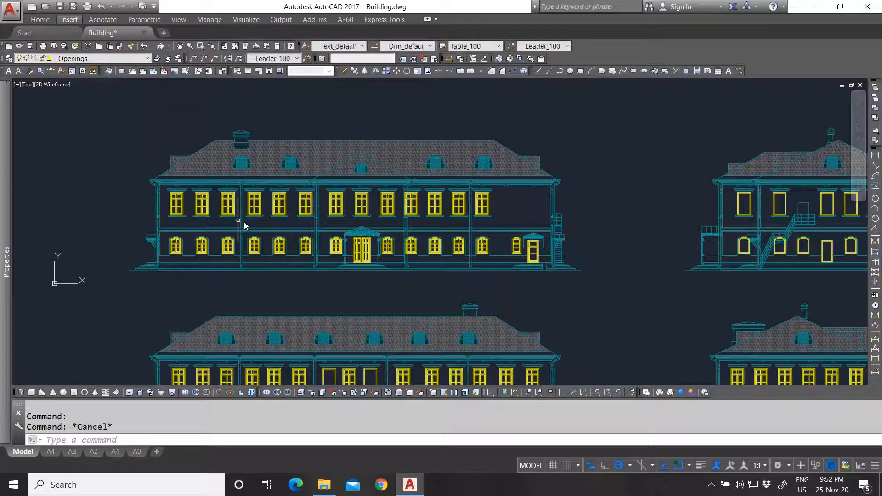
pyautogui.scroll(-3, 202, 219)
pyautogui.scroll(5, 187, 214)
pyautogui.click(199, 203)
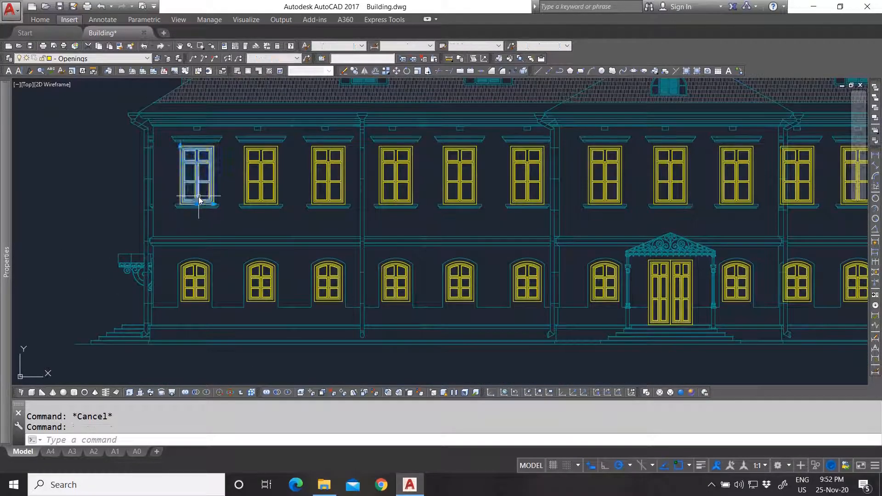
pyautogui.press('Escape')
pyautogui.scroll(-5, 298, 230)
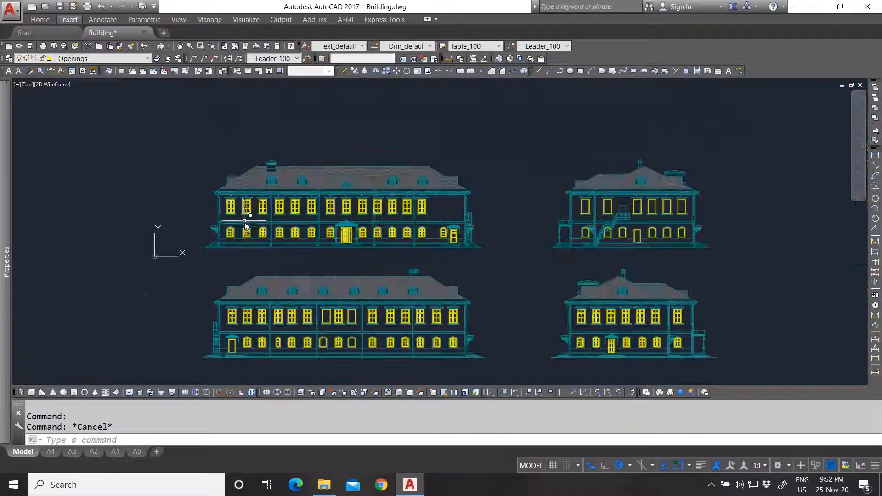
pyautogui.scroll(2, 501, 330)
pyautogui.scroll(-4, 501, 329)
pyautogui.scroll(3, 468, 299)
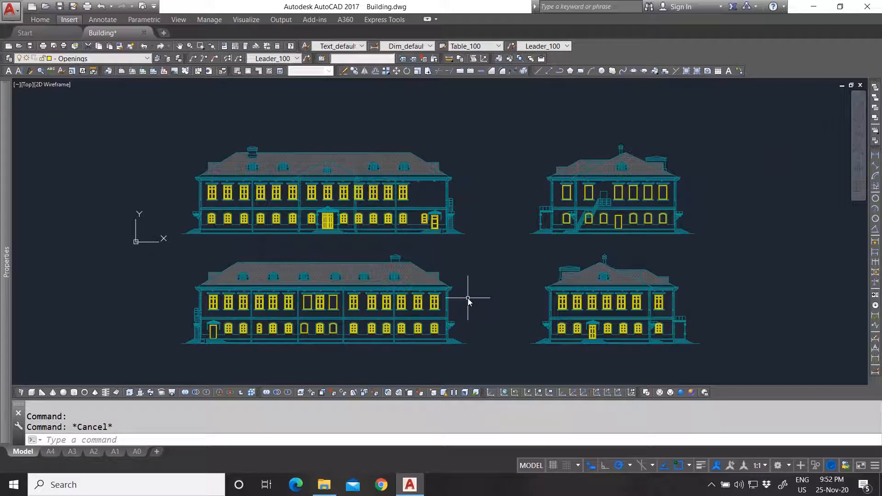
pyautogui.scroll(5, 322, 218)
# - Reset the entrance door block to its default state, then undo the reset
pyautogui.click(324, 214)
pyautogui.press('Escape')
pyautogui.click(324, 202)
pyautogui.rightClick(321, 197)
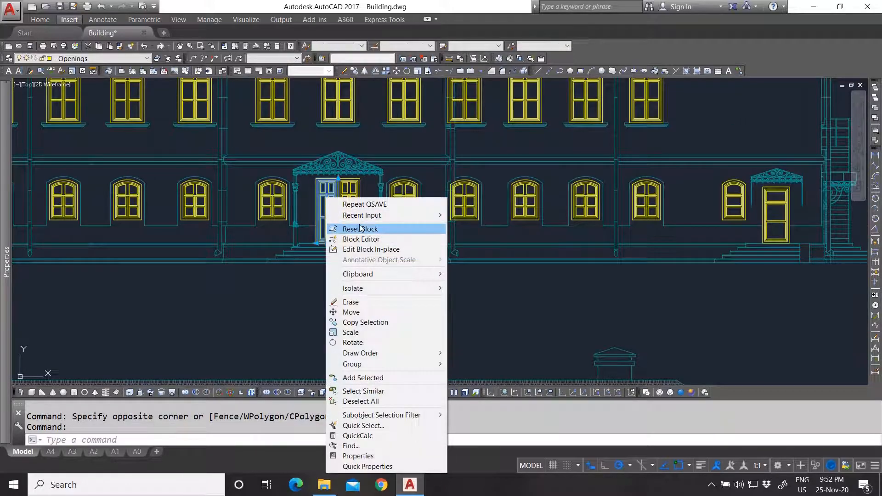
pyautogui.click(363, 229)
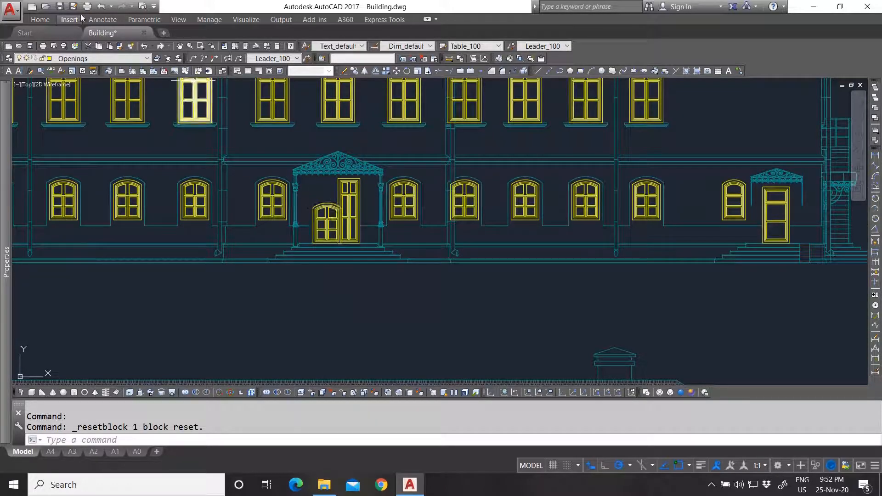
pyautogui.click(101, 6)
# - Open the entrance door block in the Block Editor
pyautogui.click(327, 207)
pyautogui.rightClick(324, 194)
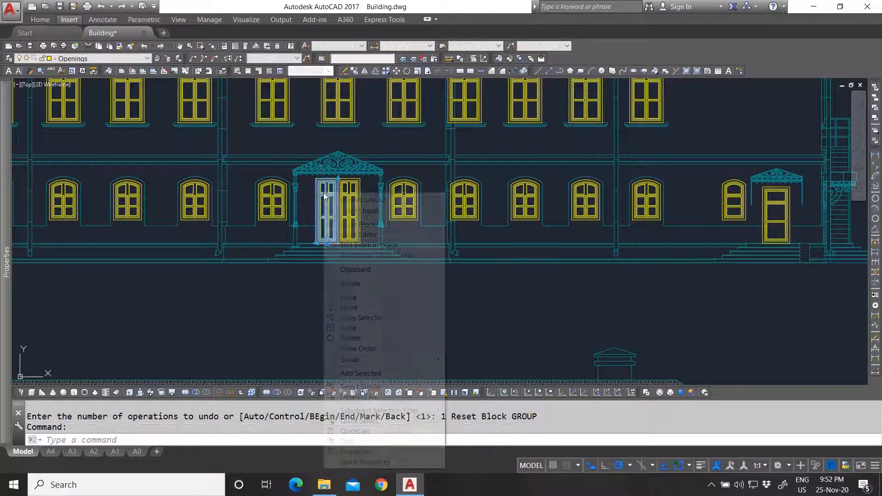
pyautogui.click(381, 233)
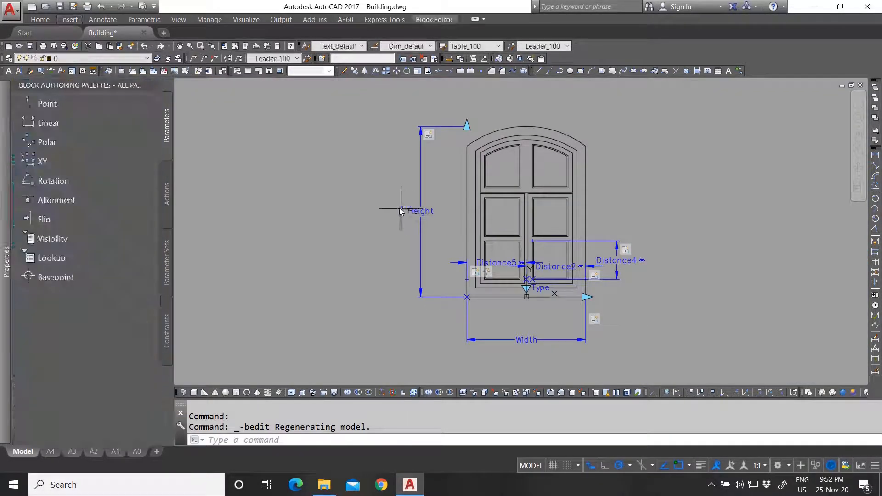
pyautogui.click(416, 211)
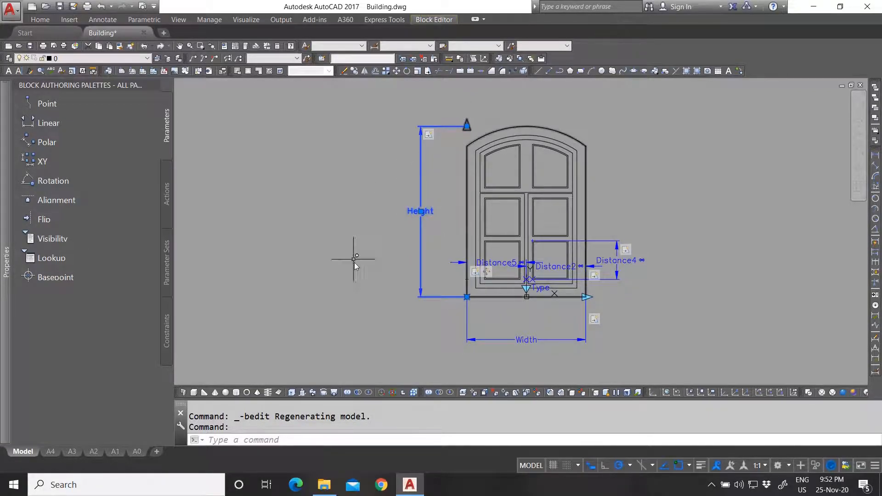
pyautogui.moveTo(553, 317); pyautogui.dragTo(484, 299, button='middle')
pyautogui.press('Escape')
pyautogui.press('Escape')
pyautogui.click(466, 321)
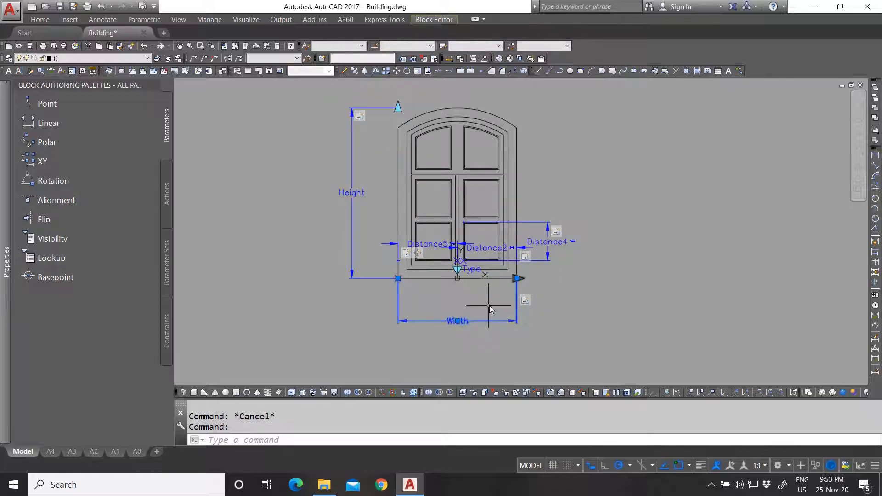
pyautogui.scroll(2, 490, 304)
pyautogui.press('Escape')
pyautogui.scroll(-2, 506, 292)
pyautogui.scroll(2, 505, 298)
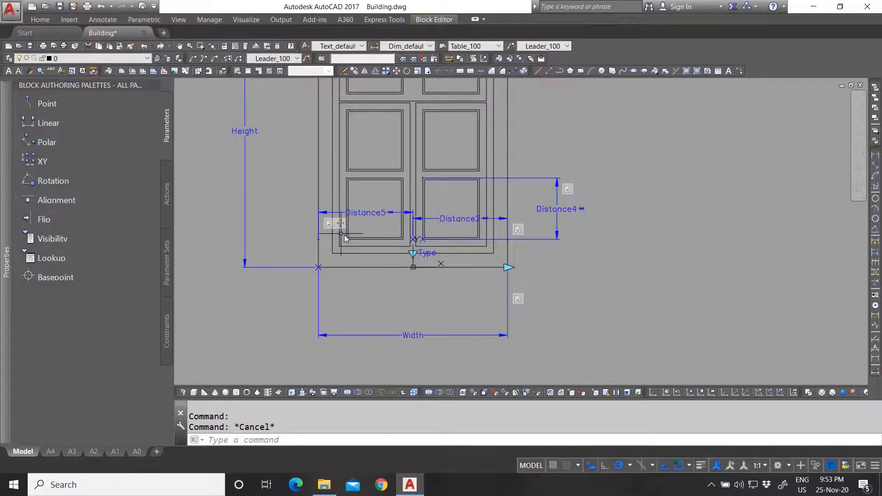
pyautogui.click(330, 230)
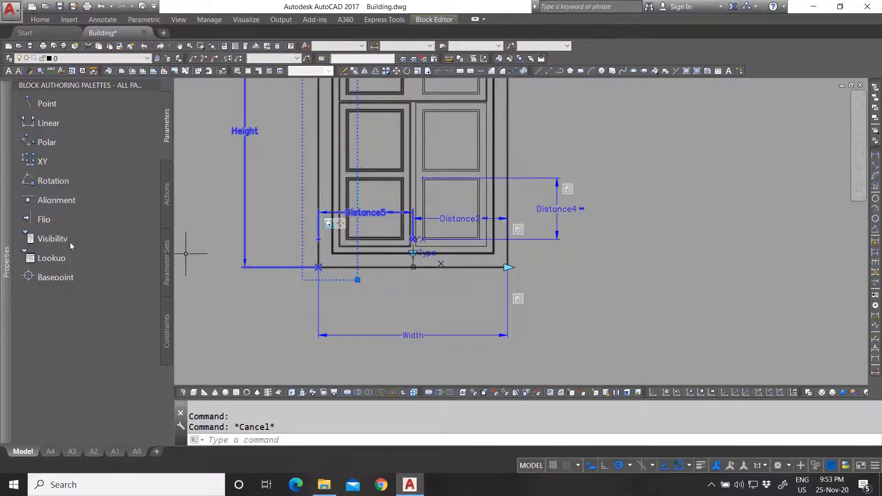
pyautogui.moveTo(2, 231)
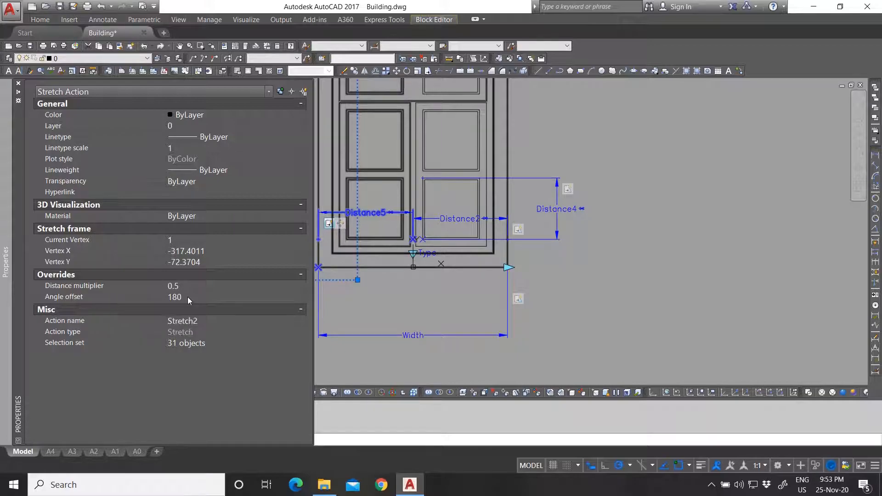
pyautogui.press('Escape')
pyautogui.press('Escape')
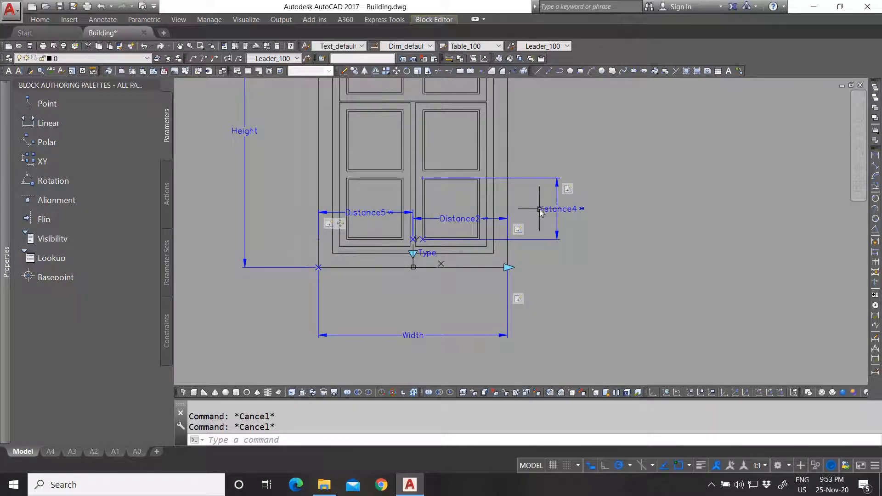
pyautogui.click(518, 235)
pyautogui.moveTo(5, 262)
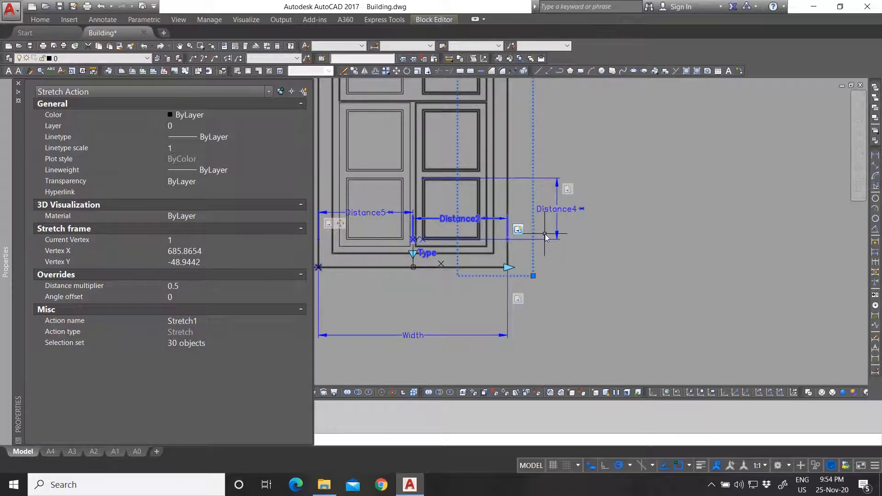
pyautogui.press('Escape')
pyautogui.press('Escape')
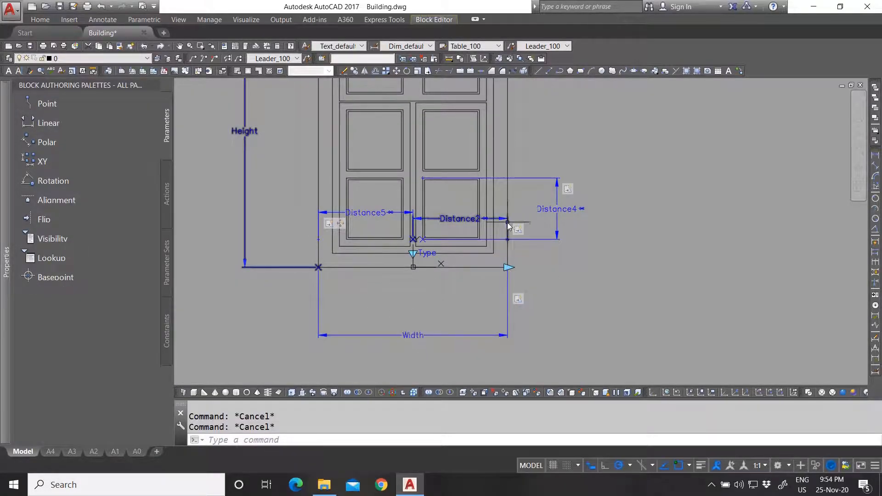
pyautogui.click(457, 224)
pyautogui.click(368, 216)
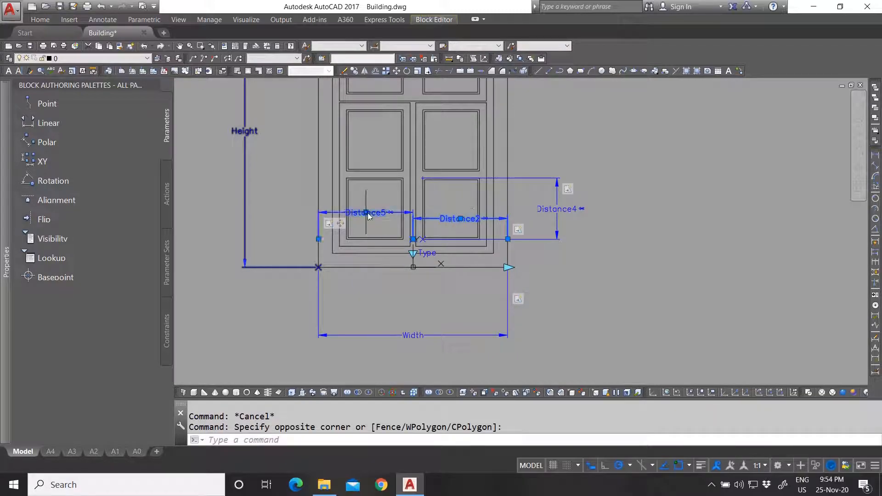
pyautogui.moveTo(7, 328)
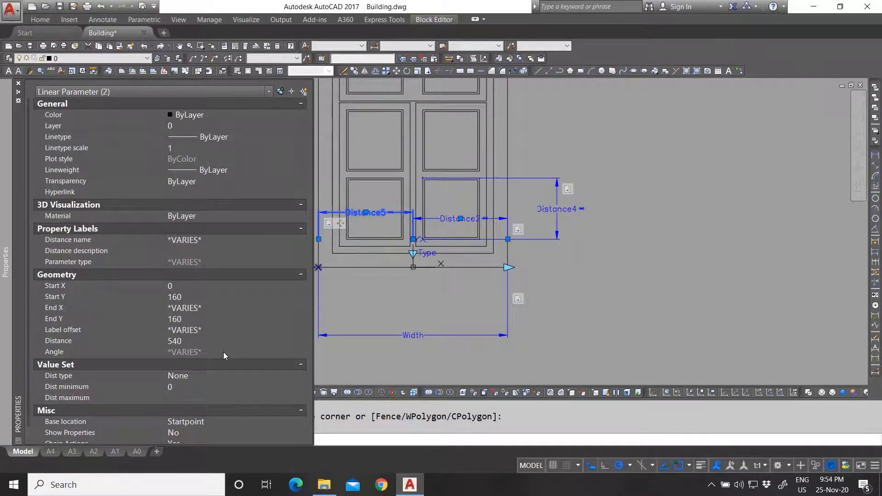
pyautogui.press('Escape')
pyautogui.press('Escape')
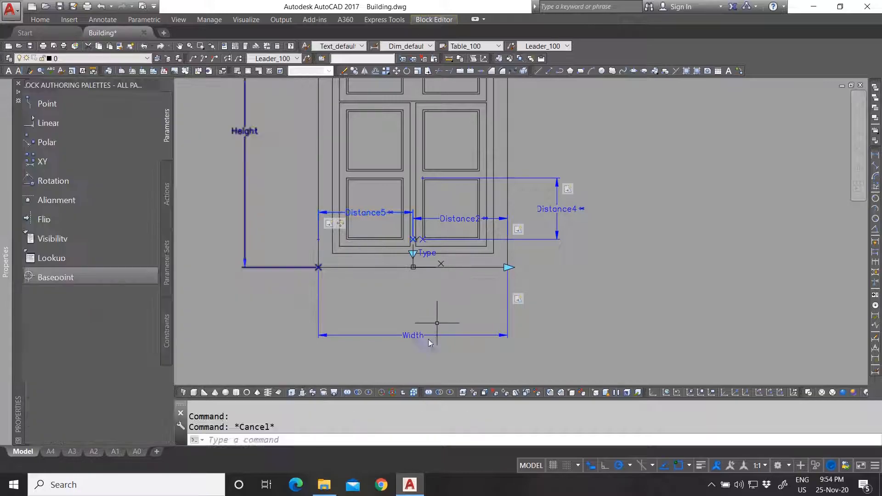
pyautogui.click(406, 319)
pyautogui.click(402, 280)
pyautogui.press('Escape')
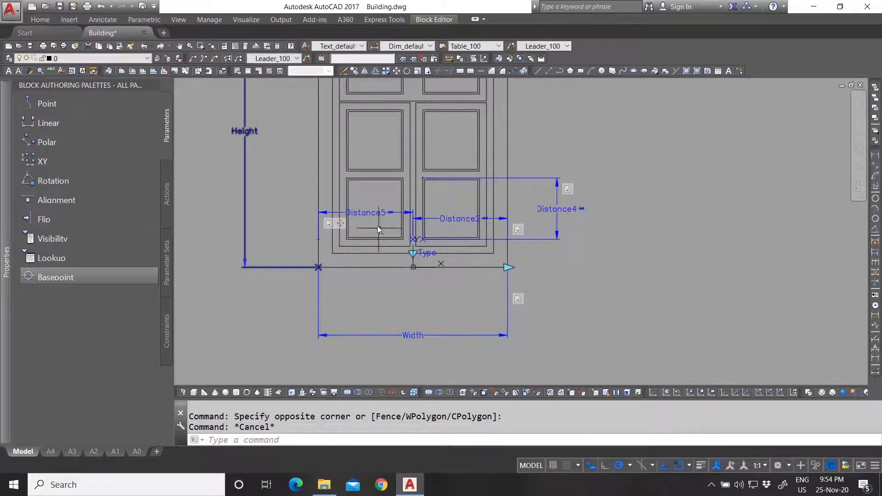
pyautogui.click(372, 215)
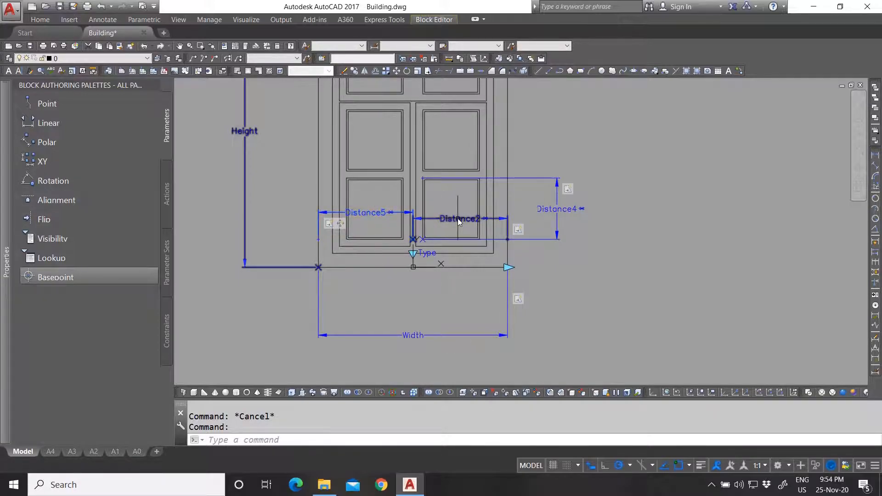
pyautogui.press('Escape')
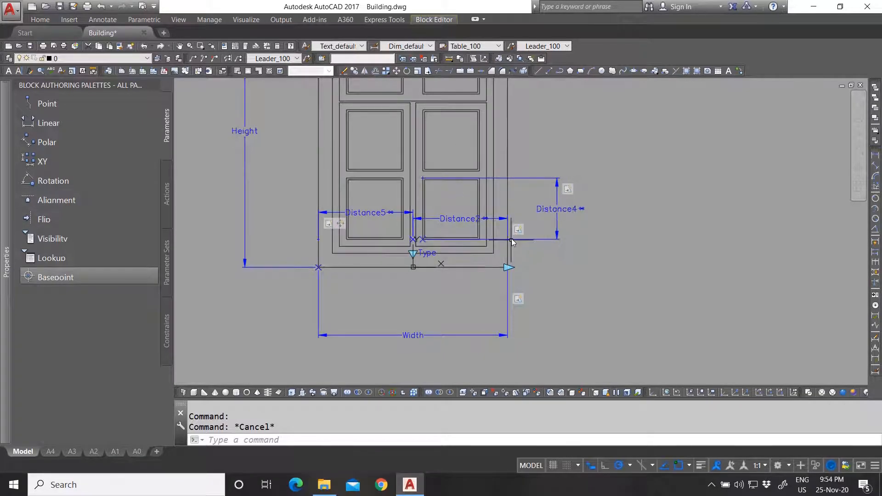
# - Pan and zoom around the block, then select and deselect its Width parameter
pyautogui.moveTo(558, 182); pyautogui.dragTo(540, 205, button='middle')
pyautogui.scroll(-2, 442, 241)
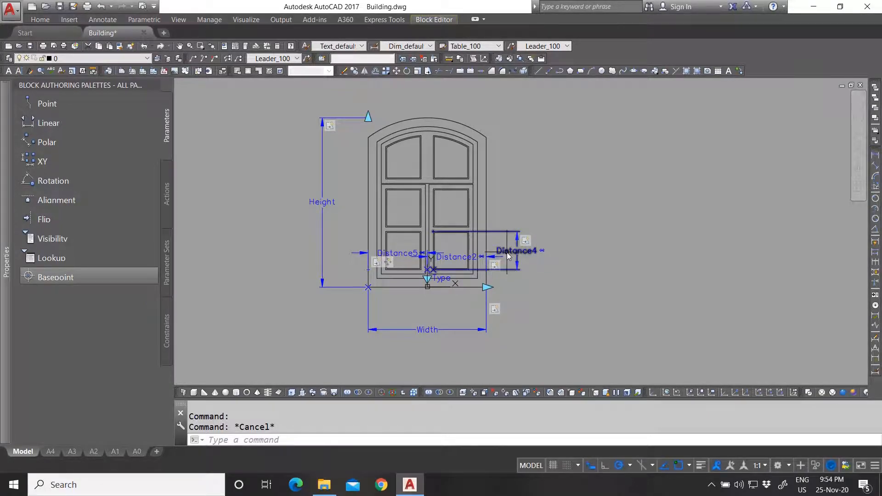
pyautogui.scroll(2, 465, 236)
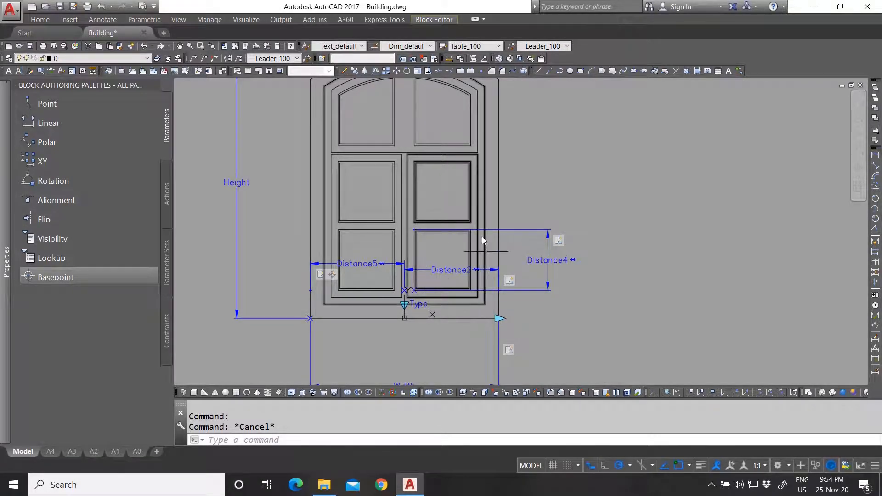
pyautogui.scroll(-4, 433, 189)
pyautogui.scroll(6, 408, 246)
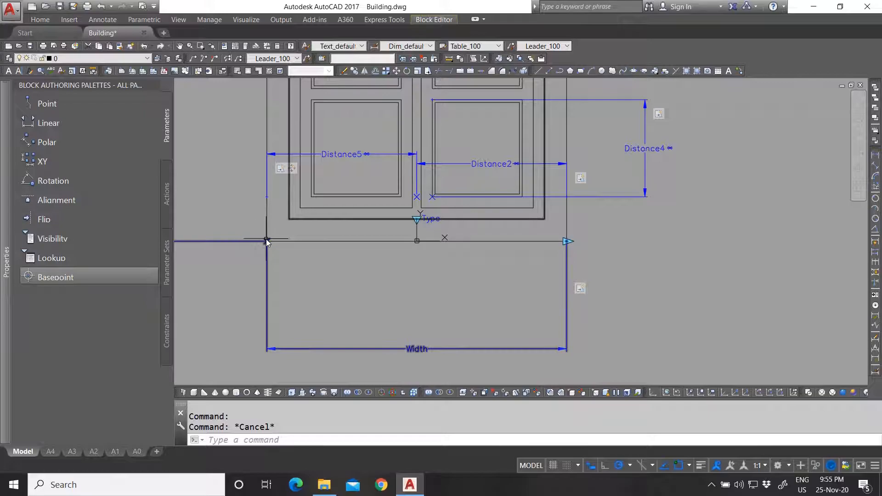
pyautogui.scroll(-2, 462, 302)
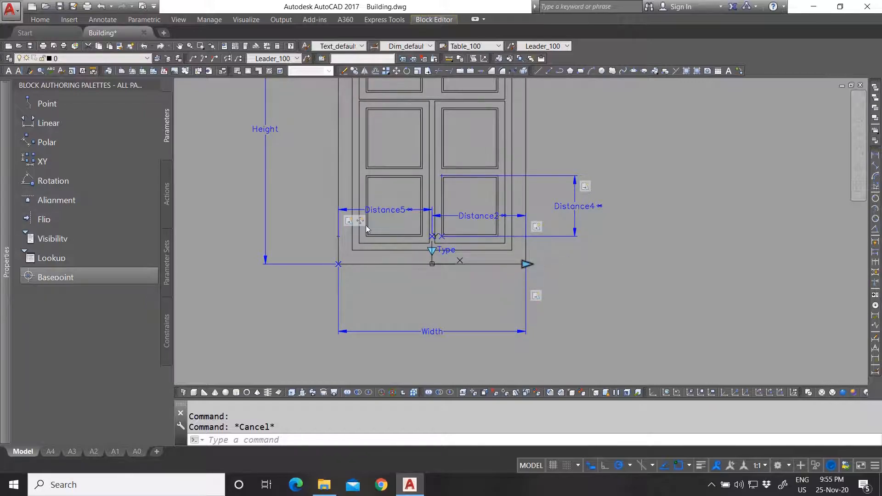
pyautogui.click(528, 264)
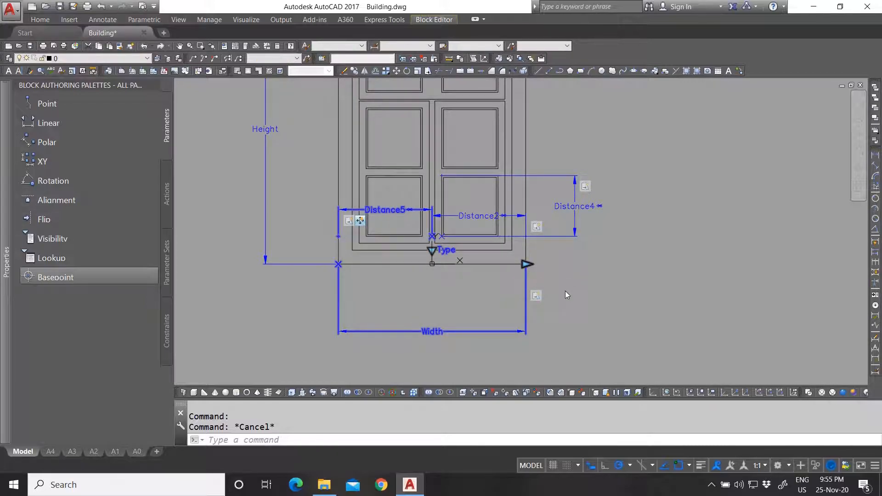
pyautogui.press('Escape')
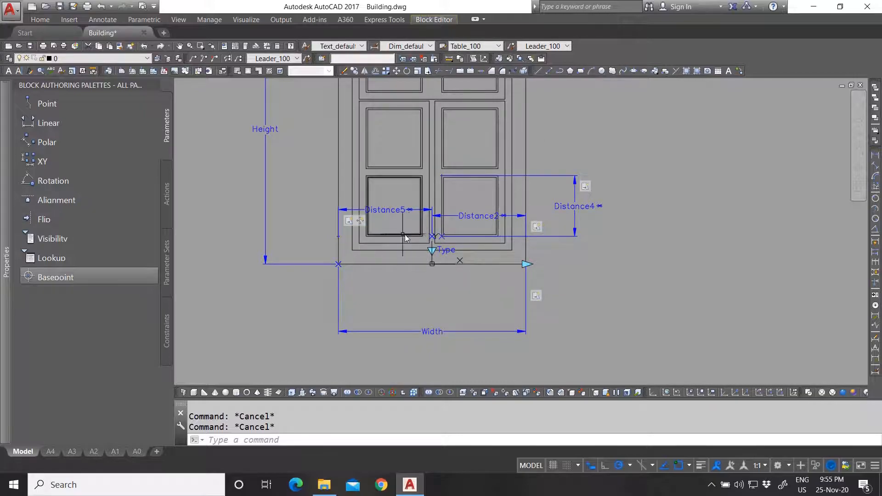
# - Select the window's Type visibility parameter to inspect it
pyautogui.scroll(1, 413, 233)
pyautogui.scroll(1, 417, 244)
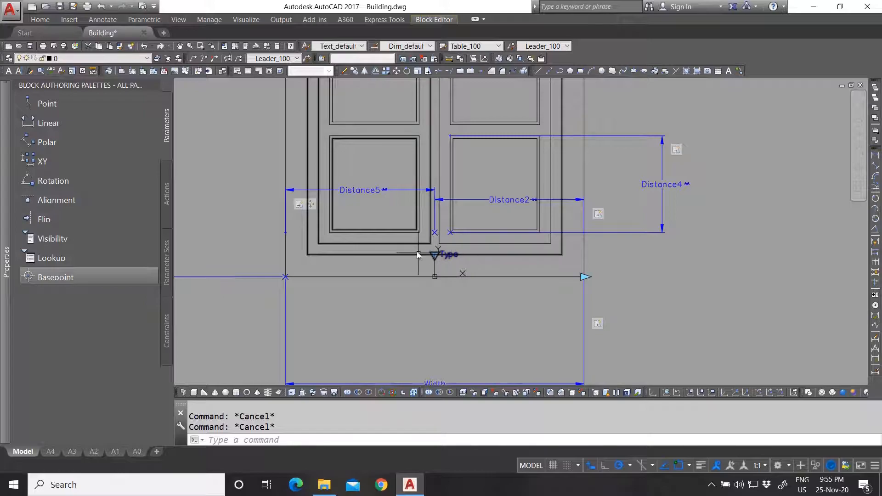
pyautogui.scroll(2, 452, 260)
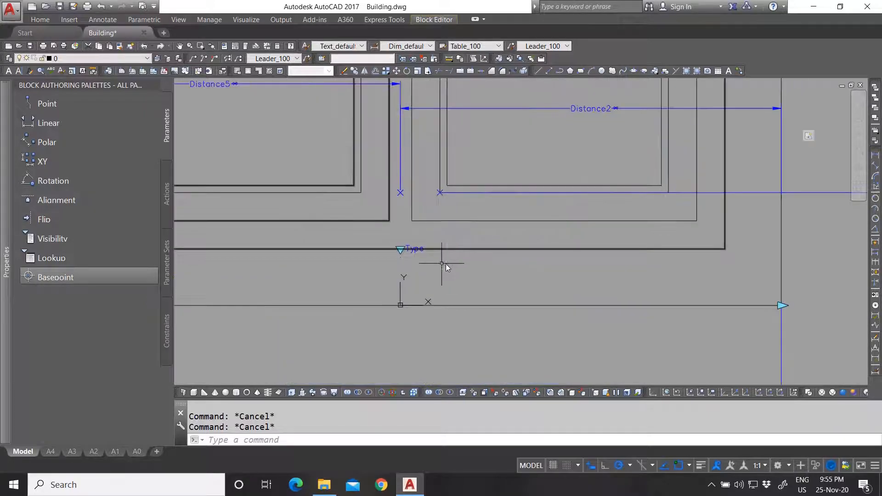
pyautogui.click(401, 252)
pyautogui.scroll(-3, 421, 248)
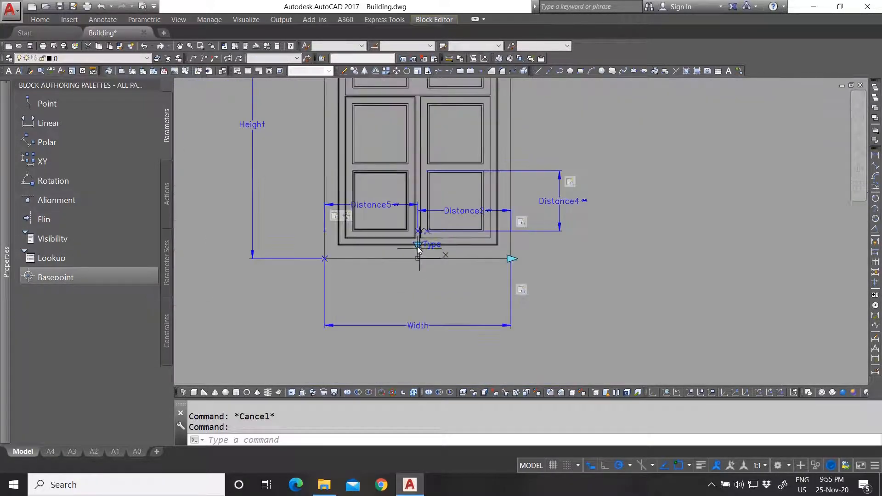
pyautogui.press('Escape')
pyautogui.scroll(1, 418, 257)
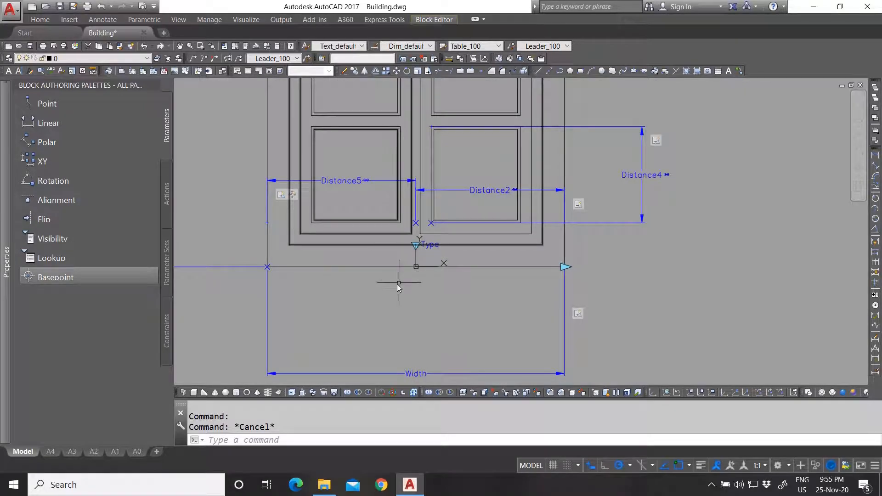
pyautogui.scroll(-2, 377, 322)
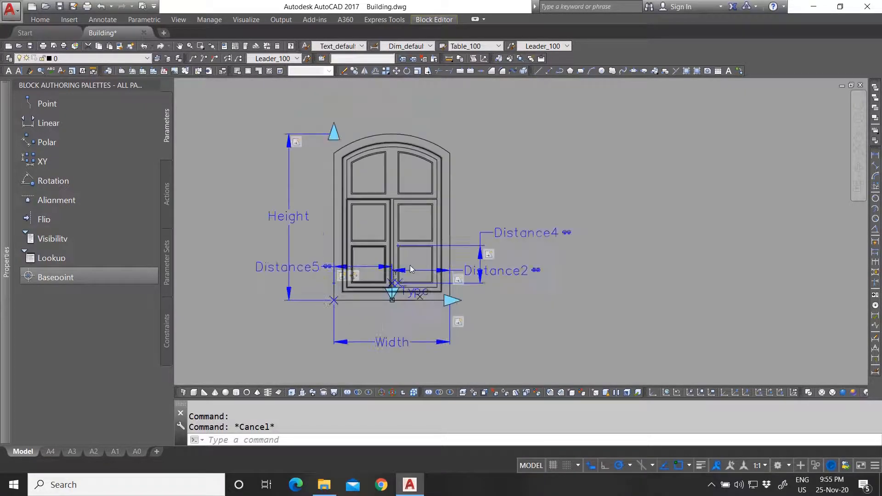
pyautogui.click(409, 297)
pyautogui.click(433, 21)
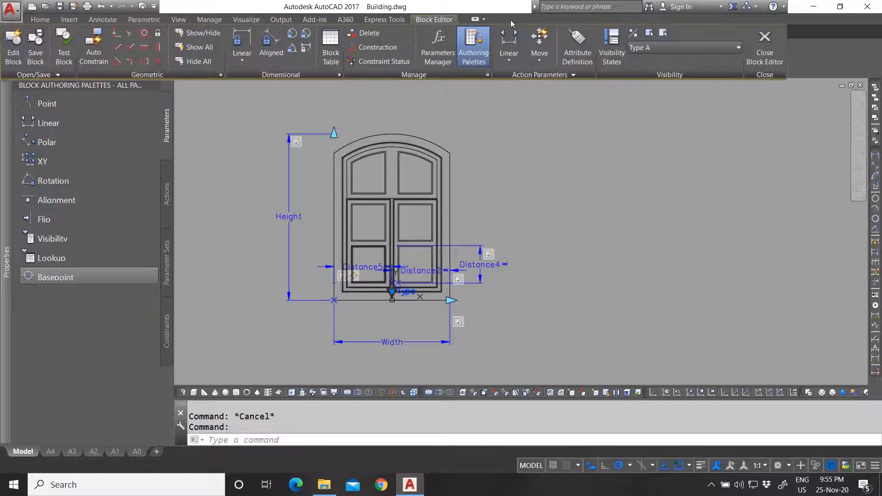
pyautogui.click(676, 47)
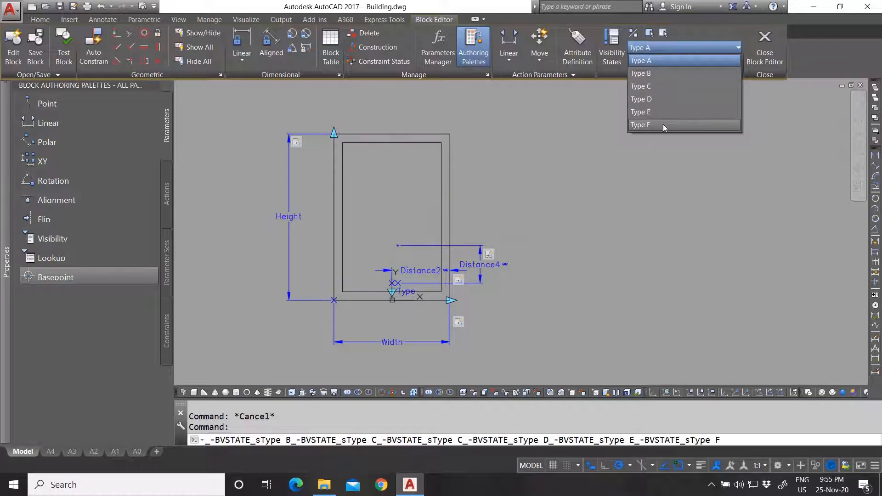
pyautogui.click(744, 111)
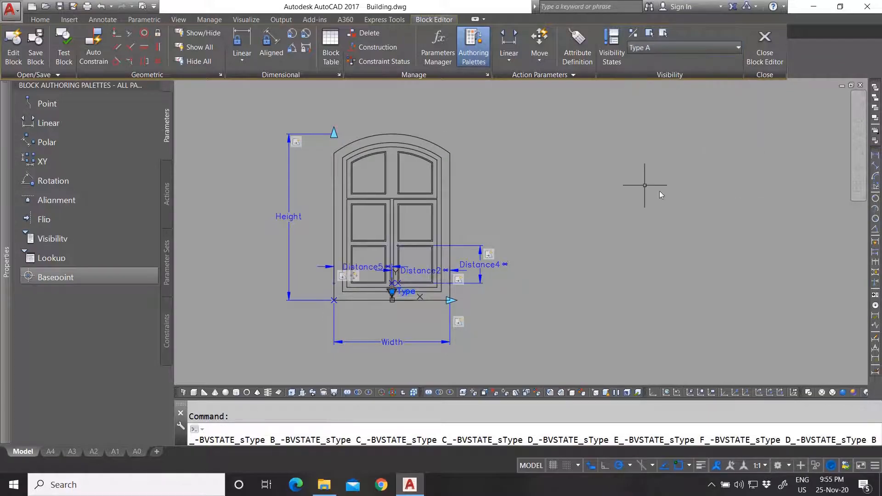
pyautogui.press('Escape')
pyautogui.scroll(4, 403, 205)
pyautogui.scroll(-4, 411, 222)
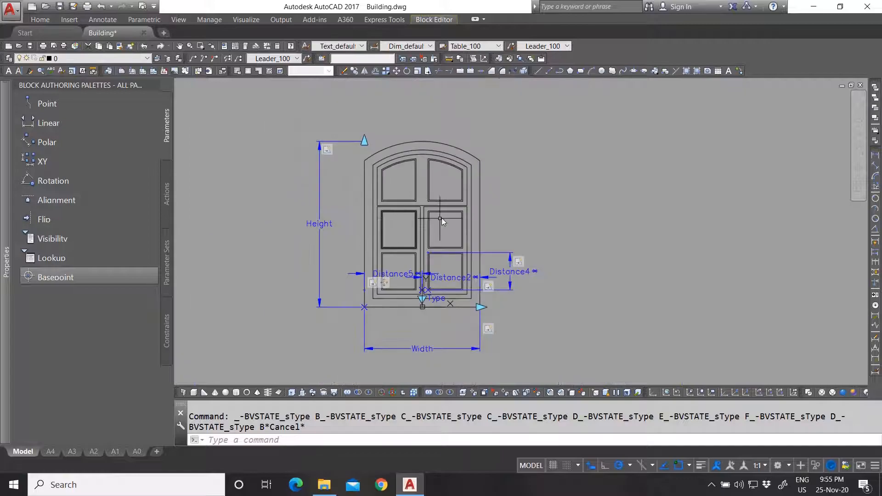
pyautogui.scroll(2, 442, 217)
pyautogui.scroll(-3, 420, 211)
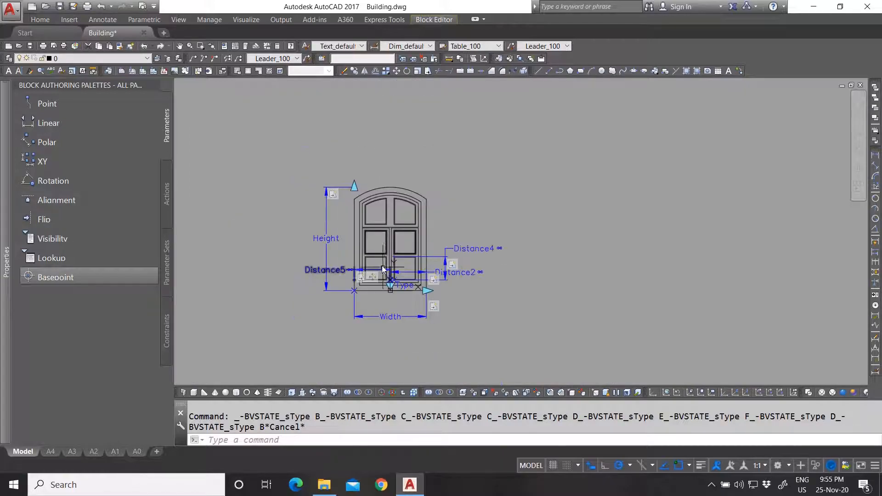
pyautogui.scroll(3, 413, 230)
pyautogui.scroll(4, 338, 242)
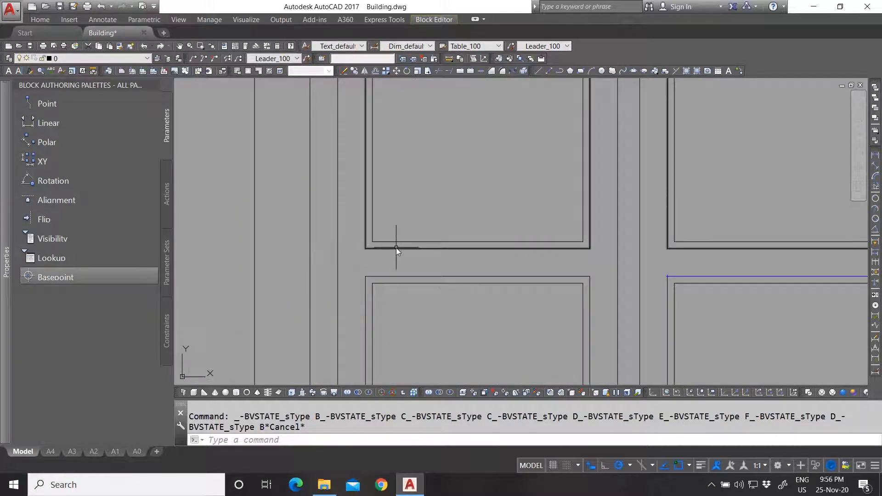
pyautogui.scroll(-4, 397, 244)
pyautogui.click(467, 233)
pyautogui.click(405, 223)
pyautogui.press('Escape')
pyautogui.scroll(-3, 404, 236)
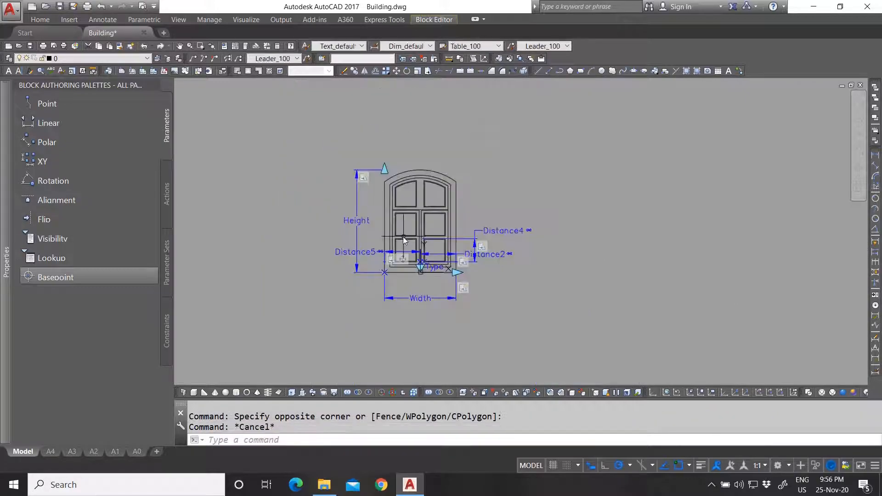
pyautogui.scroll(2, 445, 219)
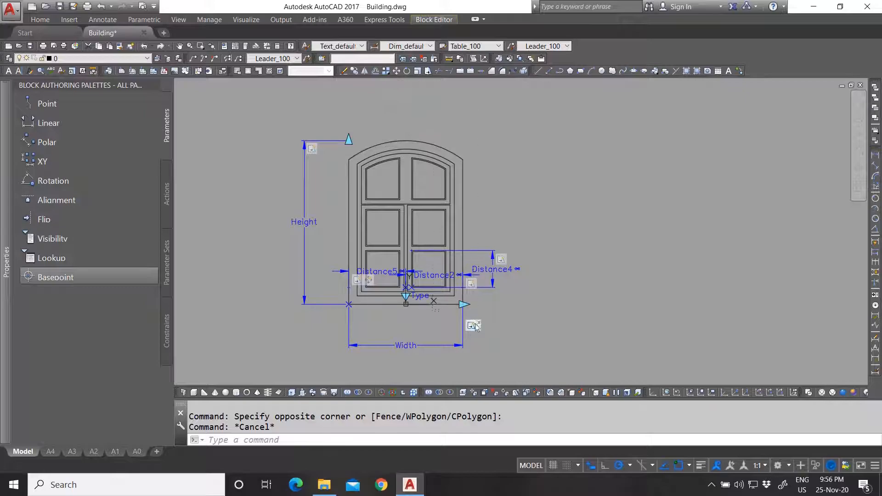
pyautogui.click(434, 19)
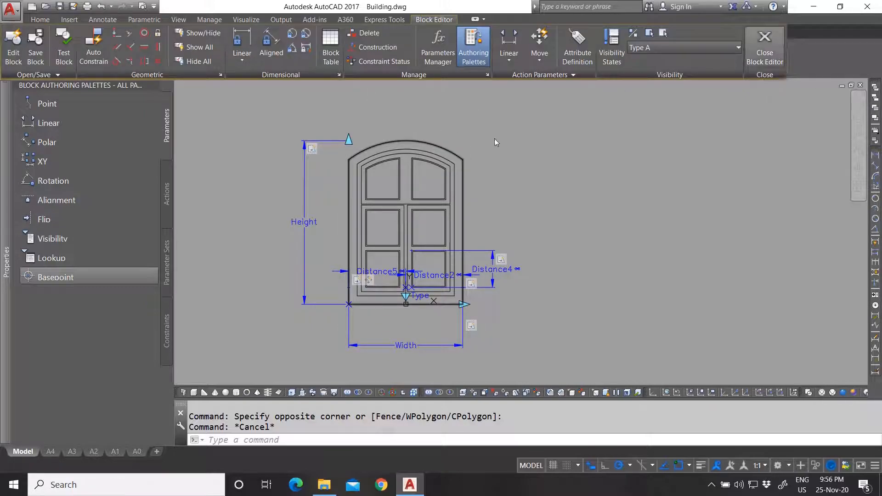
pyautogui.click(765, 50)
# - Save the block changes, return to the elevations and right-click the arched window beside the entrance
pyautogui.click(404, 232)
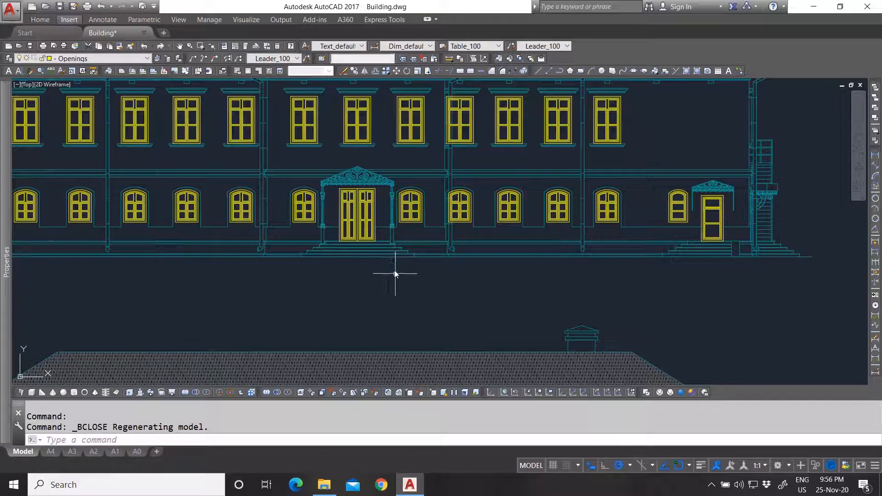
pyautogui.scroll(-5, 398, 263)
pyautogui.scroll(3, 400, 264)
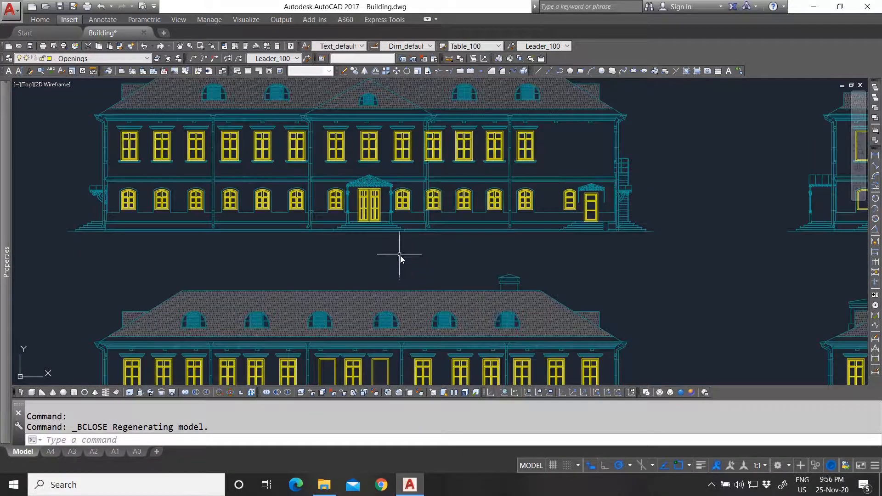
pyautogui.scroll(5, 395, 243)
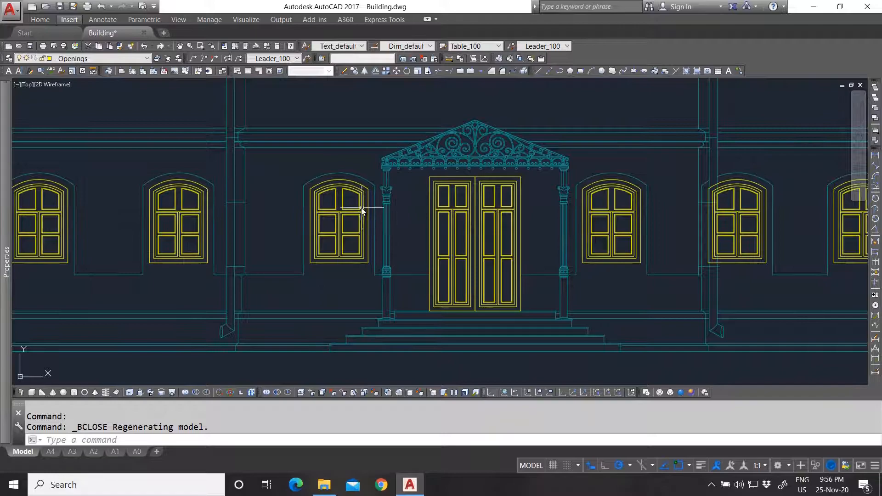
pyautogui.click(356, 204)
pyautogui.rightClick(354, 199)
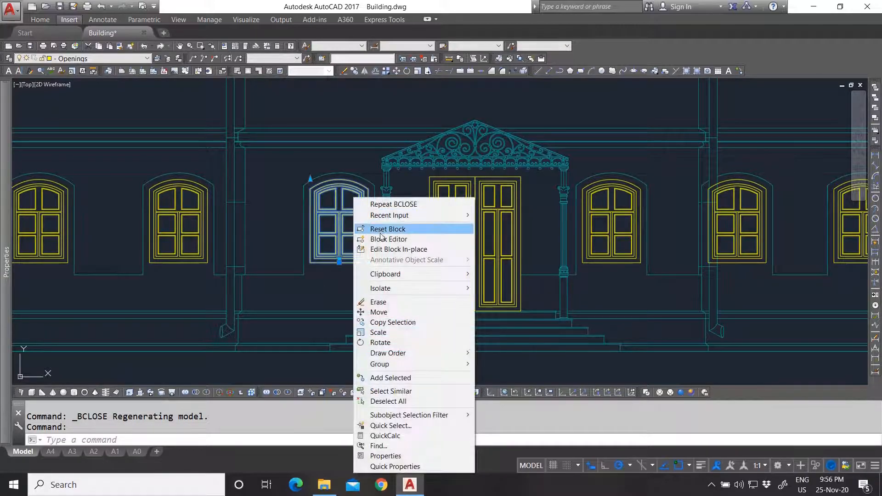
pyautogui.click(382, 239)
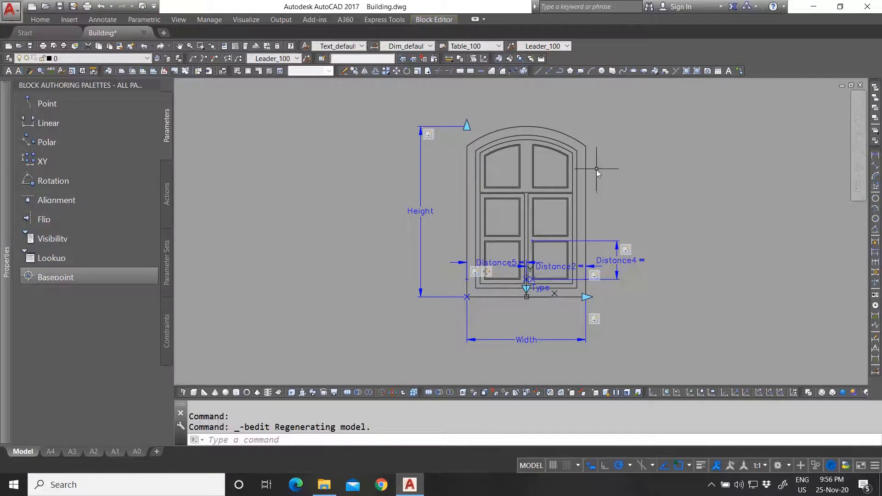
pyautogui.moveTo(6, 262)
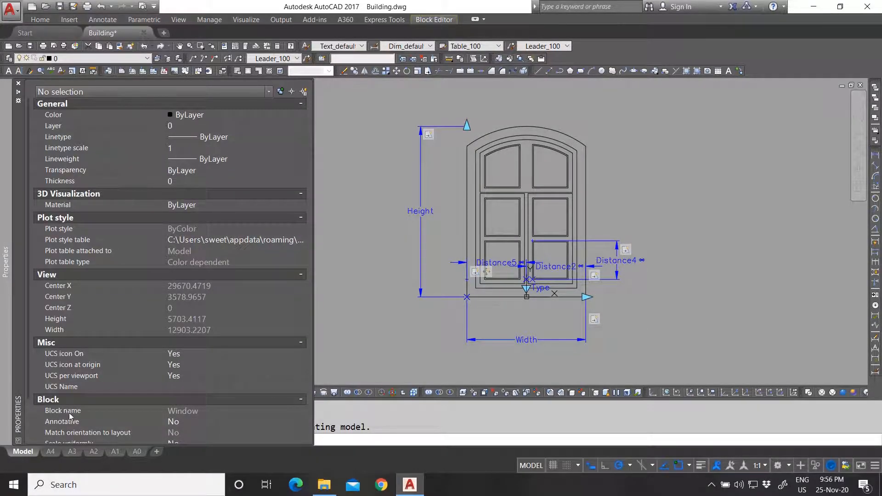
pyautogui.click(445, 22)
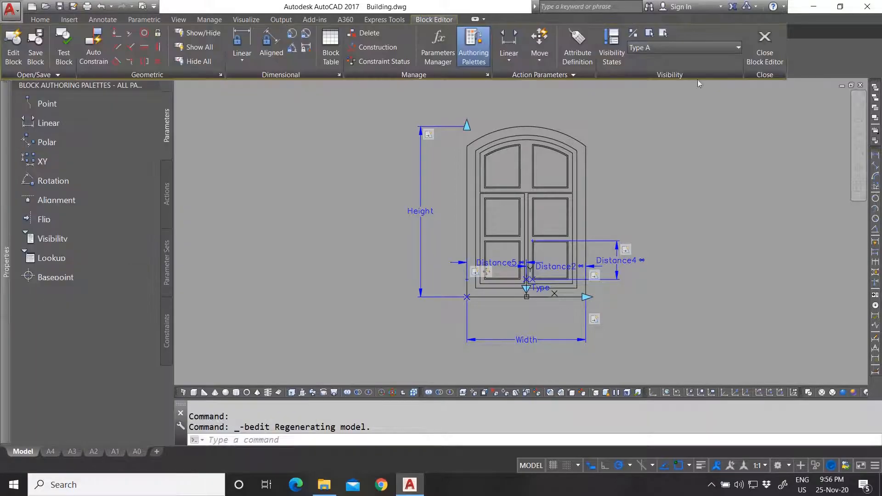
pyautogui.click(768, 48)
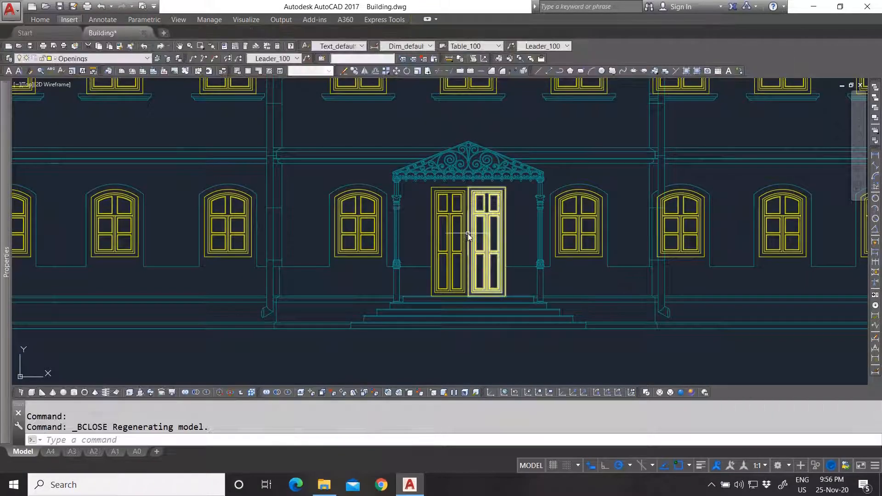
# - Select the entrance door to confirm Type C, 850 width, 2500 height, then zoom out
pyautogui.click(455, 228)
pyautogui.click(454, 227)
pyautogui.moveTo(6, 349)
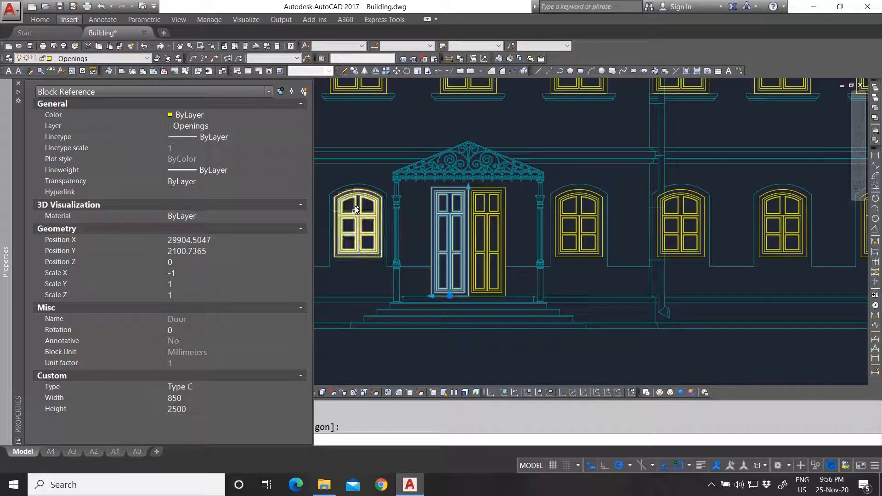
pyautogui.press('Escape')
pyautogui.scroll(-5, 385, 232)
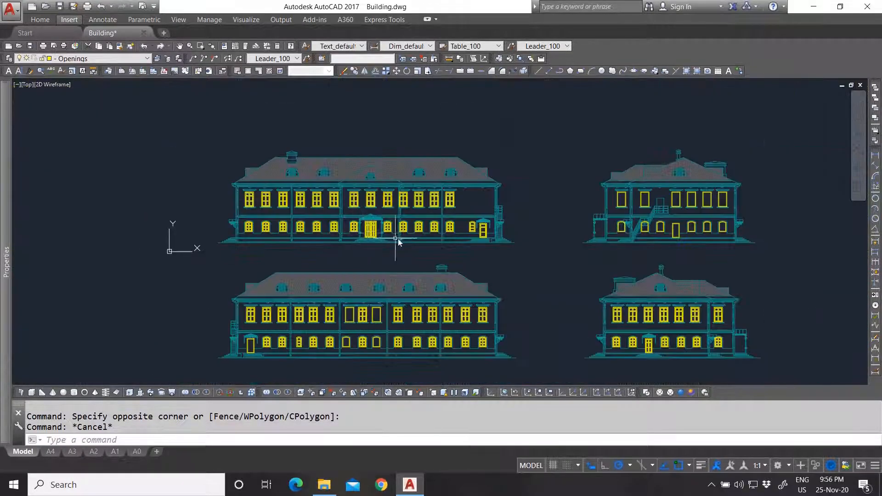
pyautogui.scroll(2, 416, 266)
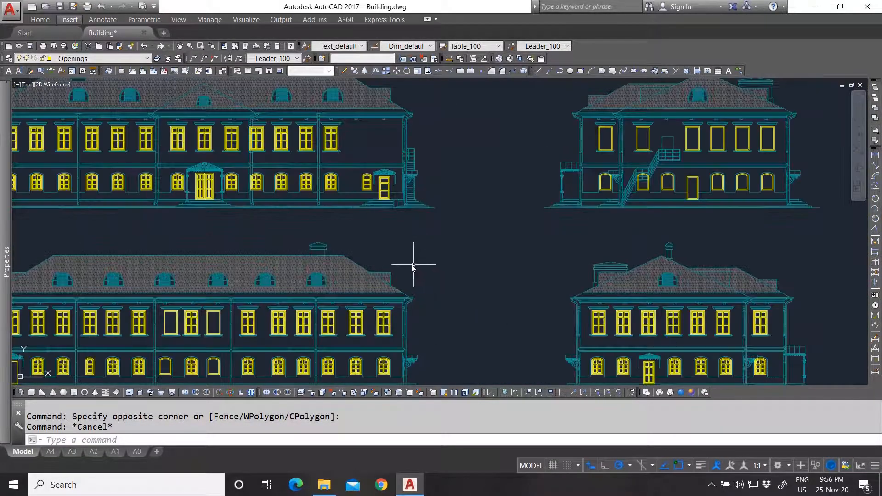
pyautogui.scroll(-2, 396, 266)
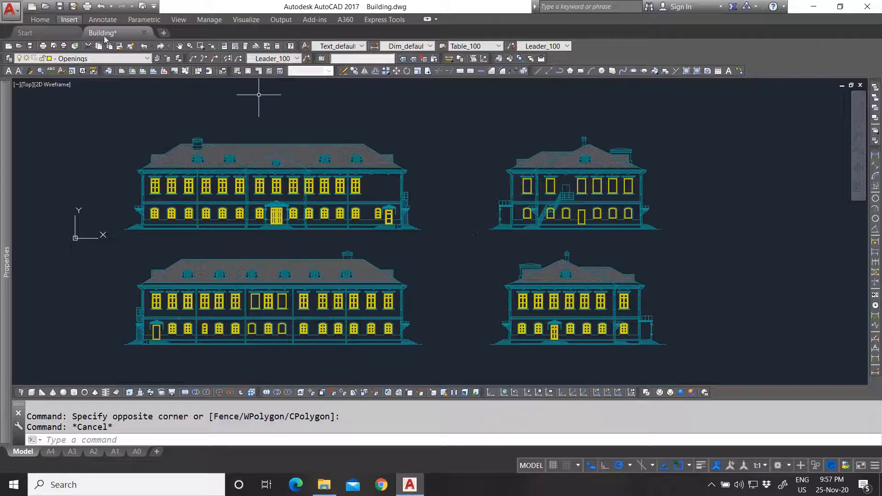
# - Start a new data extraction from the Linking & Extraction tools
pyautogui.click(70, 20)
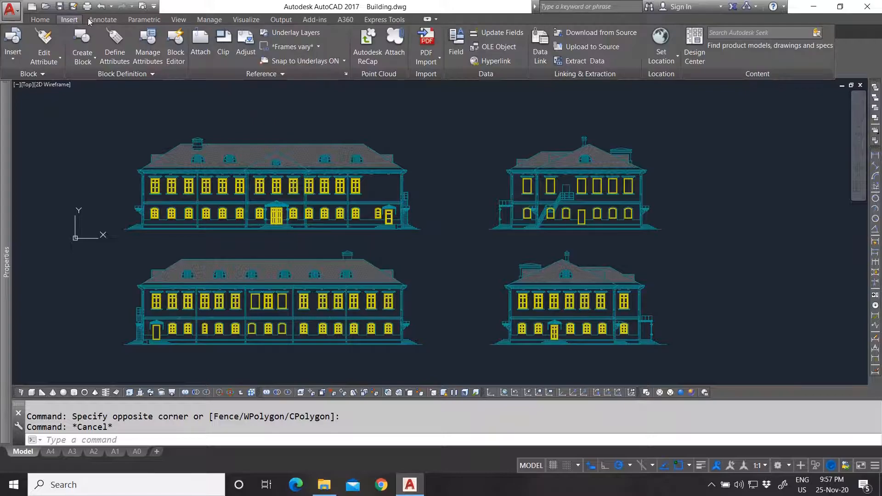
pyautogui.click(573, 60)
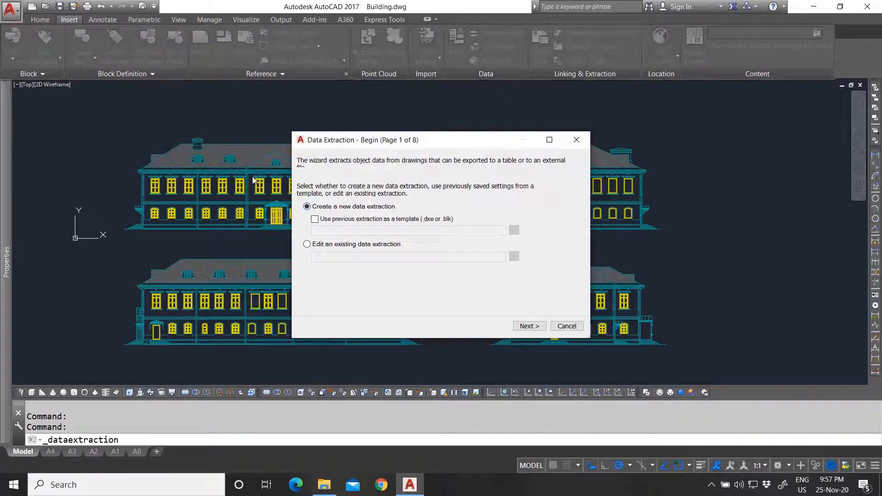
pyautogui.moveTo(382, 144); pyautogui.dragTo(374, 144)
pyautogui.moveTo(358, 145); pyautogui.dragTo(372, 147)
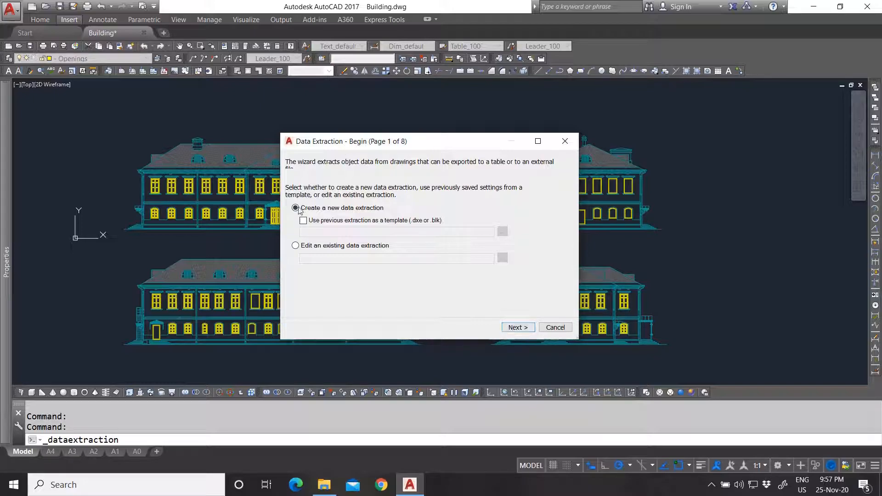
# - Save the extraction settings as a new 'Ope' .dxe file
pyautogui.click(518, 328)
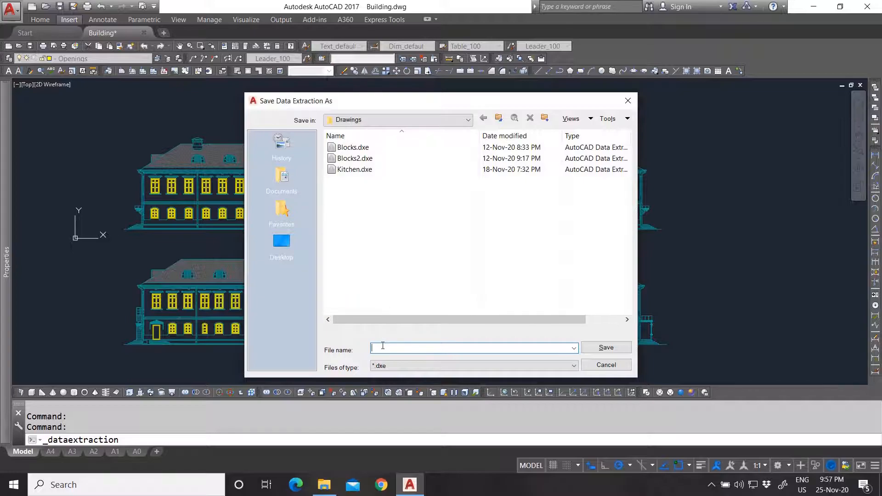
pyautogui.write('Ope')
pyautogui.click(607, 347)
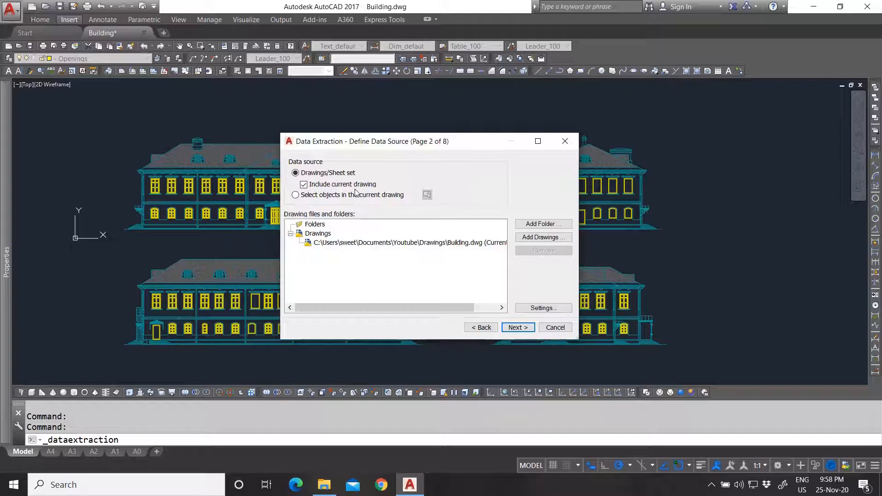
# - Accept the current drawing as the source and sort the enlarged object list by type
pyautogui.click(518, 327)
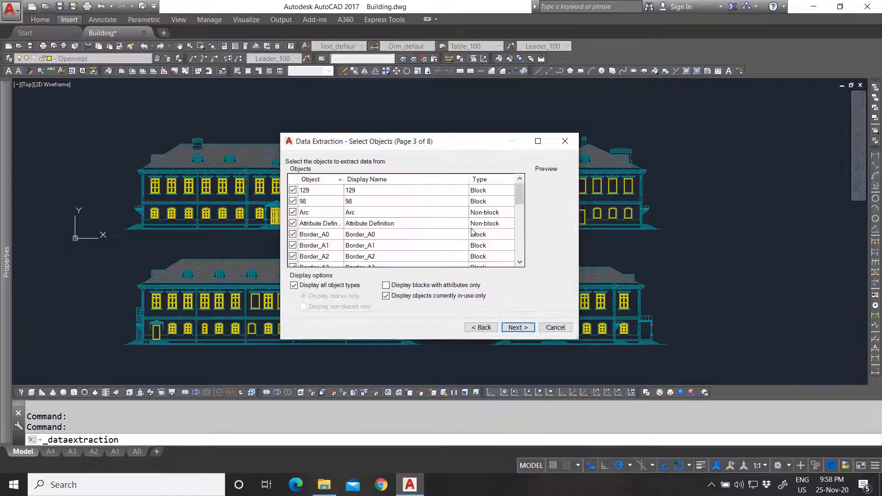
pyautogui.scroll(-3, 354, 235)
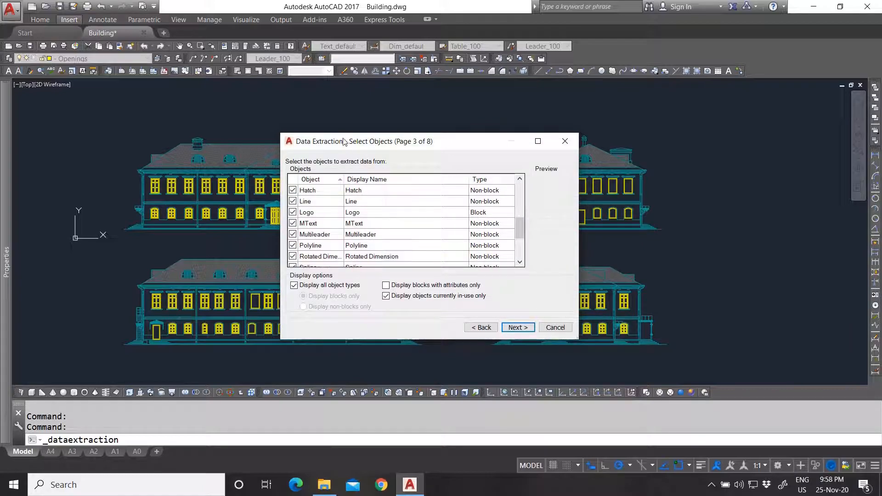
pyautogui.moveTo(340, 132); pyautogui.dragTo(341, 14)
pyautogui.moveTo(376, 340); pyautogui.dragTo(376, 414)
pyautogui.scroll(2, 380, 285)
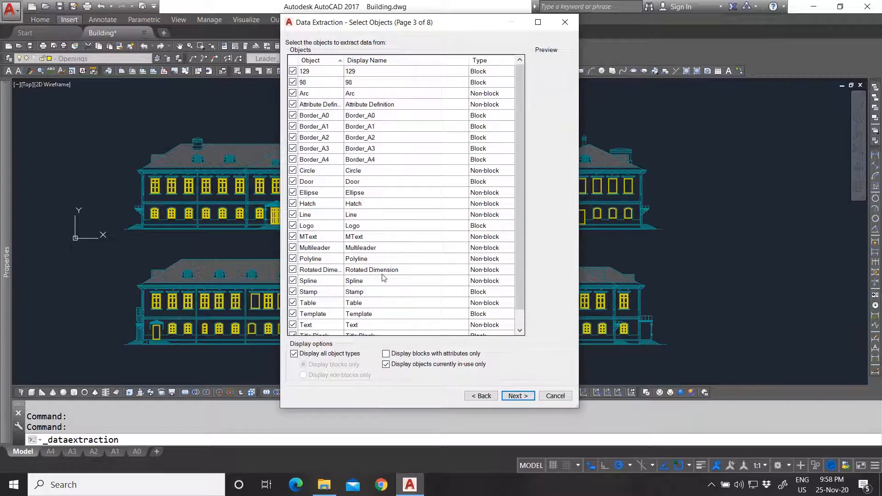
pyautogui.click(487, 64)
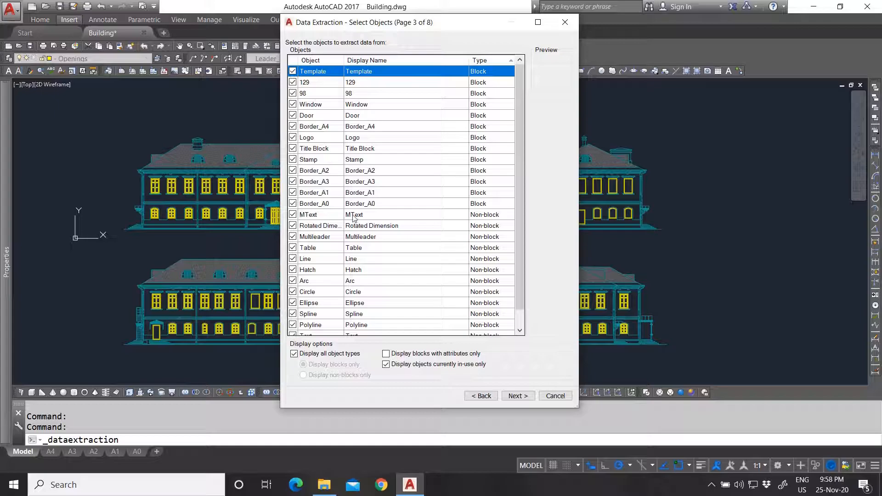
# - Uncheck all objects, then include only the Window and Door blocks
pyautogui.scroll(-1, 353, 205)
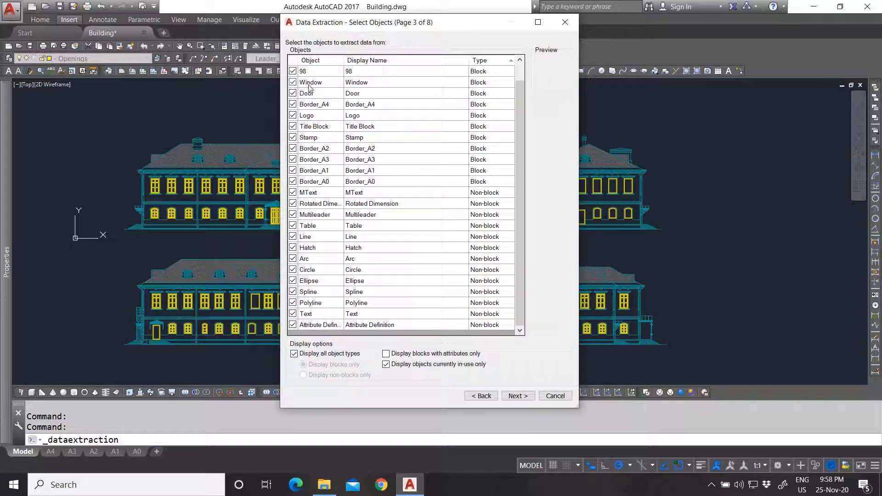
pyautogui.rightClick(379, 141)
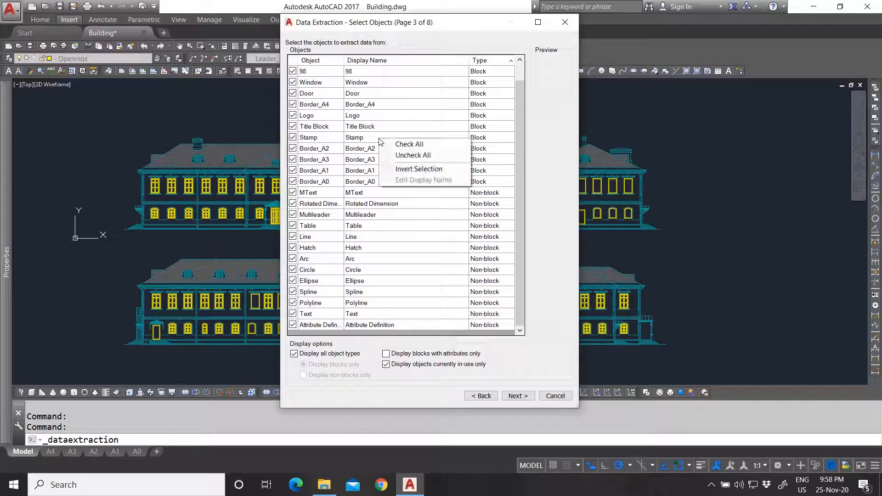
pyautogui.click(413, 156)
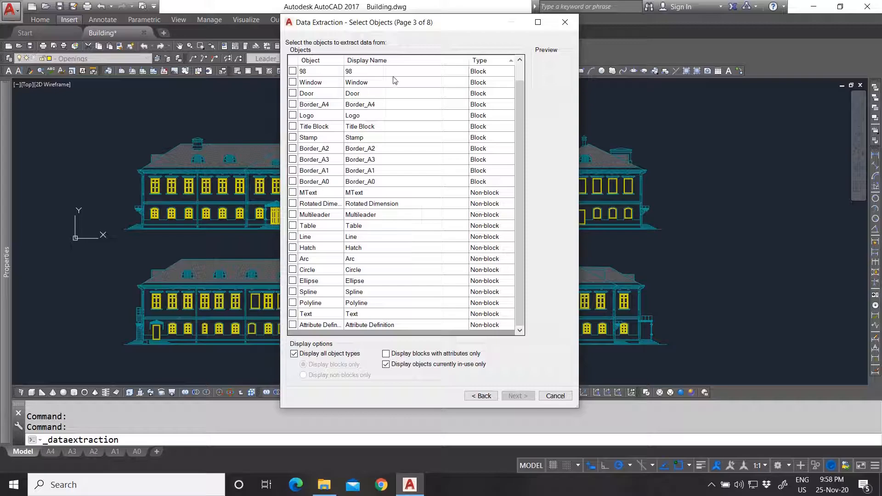
pyautogui.click(293, 82)
pyautogui.click(293, 82)
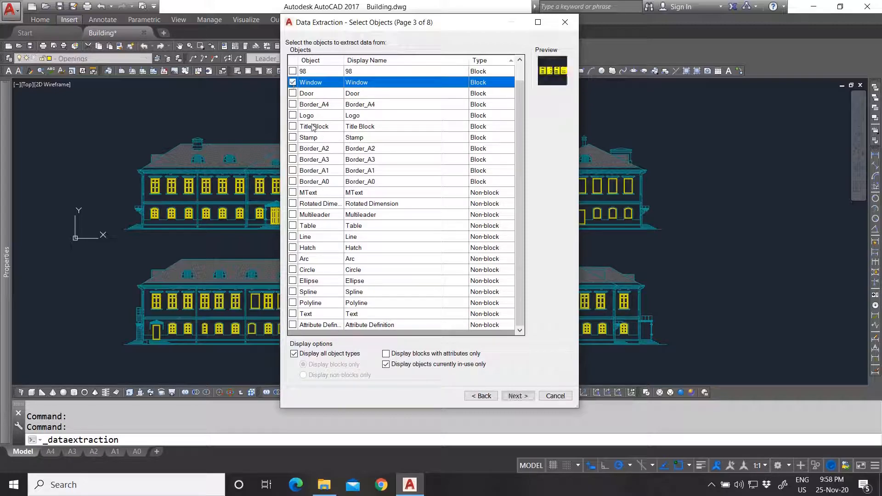
pyautogui.click(292, 93)
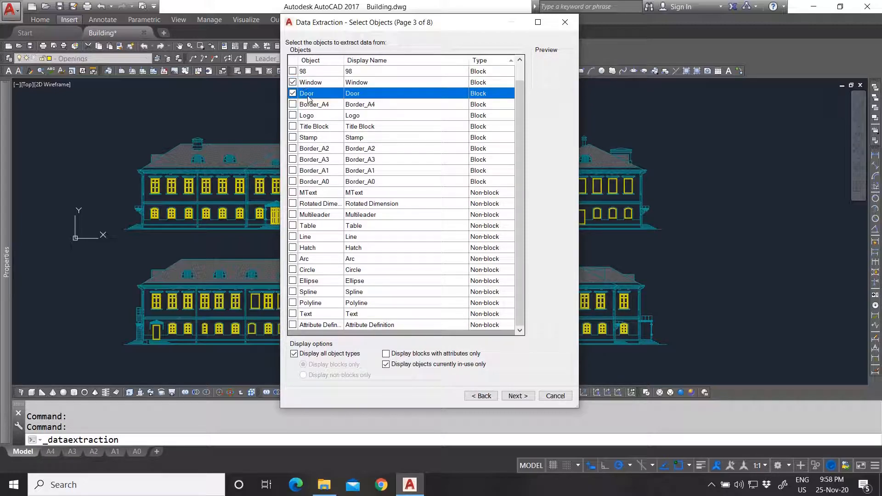
pyautogui.click(518, 396)
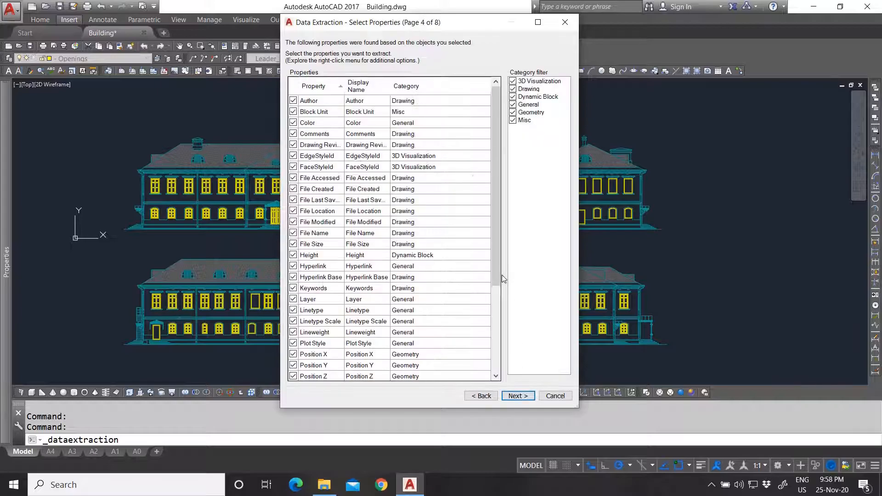
# - Filter out 3D Visualization, Drawing, Misc, Geometry and General, keeping Type, Width and Height
pyautogui.scroll(-4, 443, 252)
pyautogui.scroll(4, 444, 254)
pyautogui.click(413, 88)
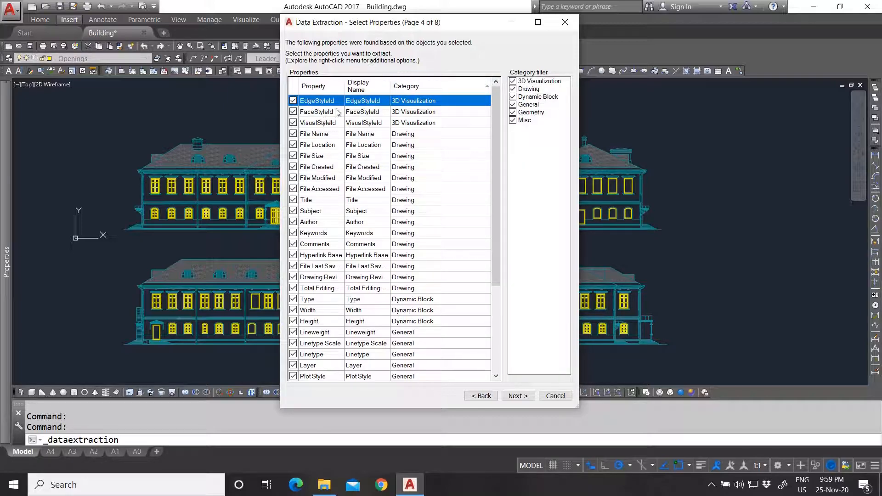
pyautogui.click(513, 81)
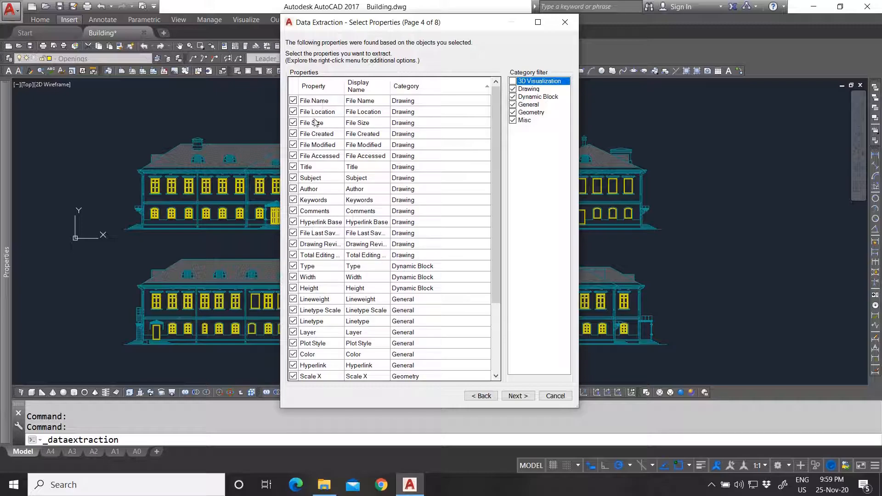
pyautogui.click(512, 89)
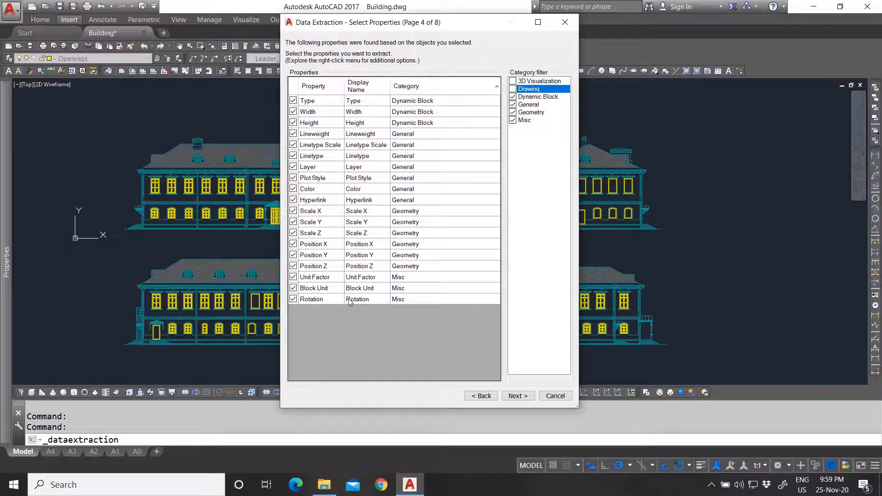
pyautogui.click(513, 119)
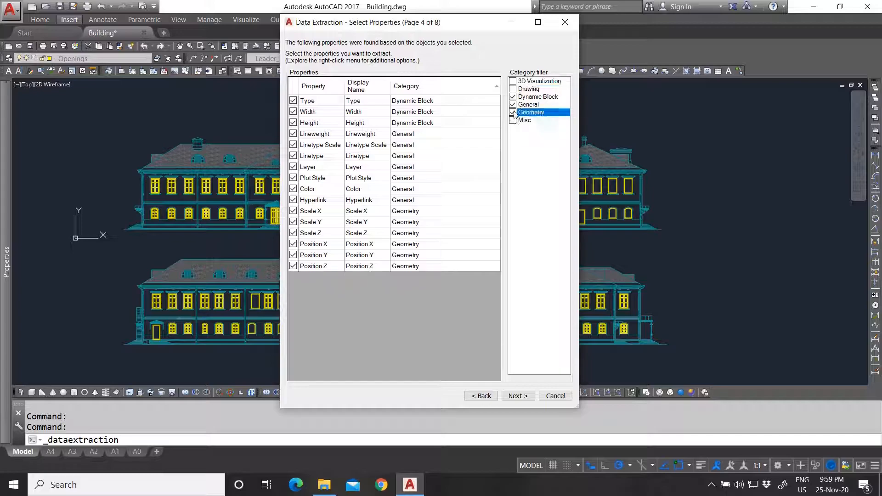
pyautogui.click(513, 112)
pyautogui.click(513, 105)
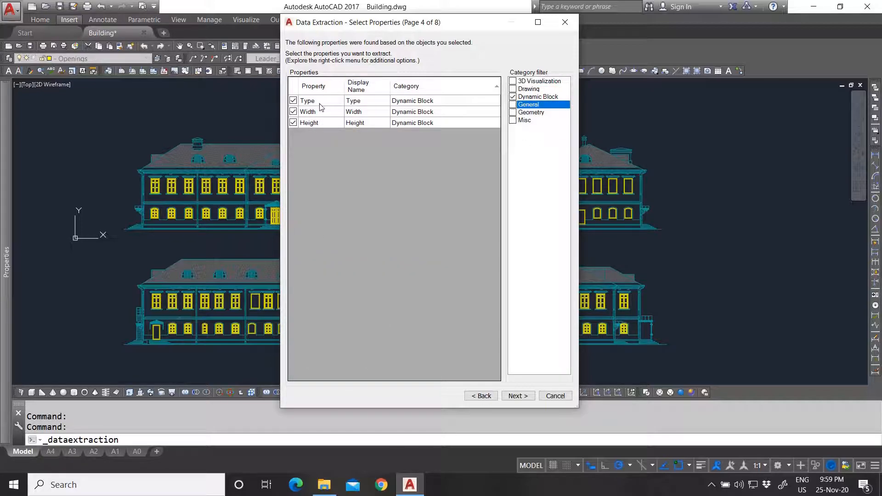
pyautogui.click(517, 396)
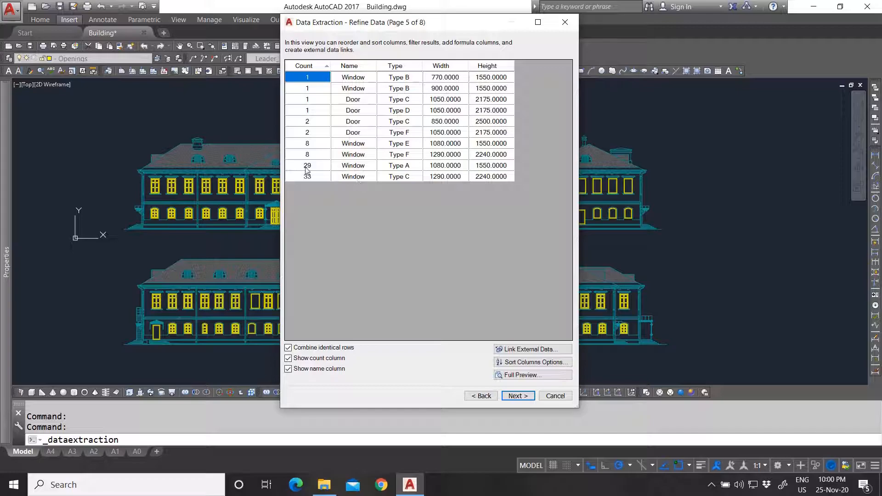
# - Sort the extracted table ascending by Name first, then by Type
pyautogui.click(529, 365)
pyautogui.click(336, 189)
pyautogui.click(343, 189)
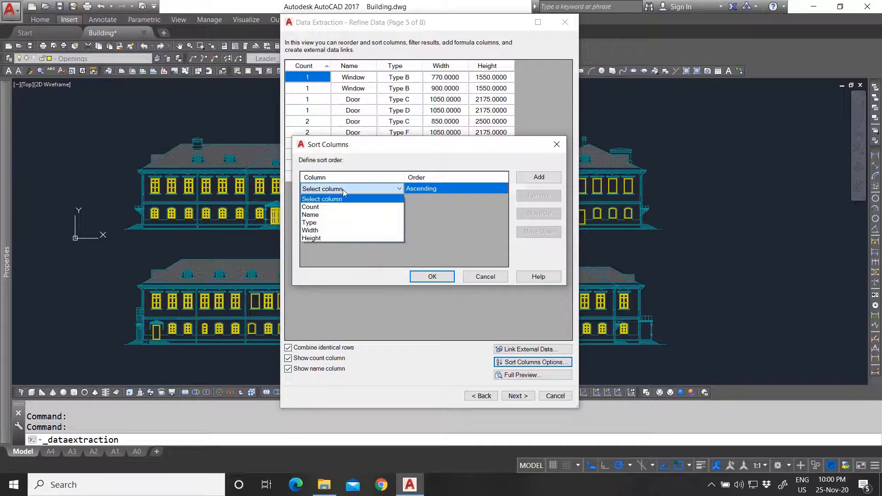
pyautogui.click(332, 214)
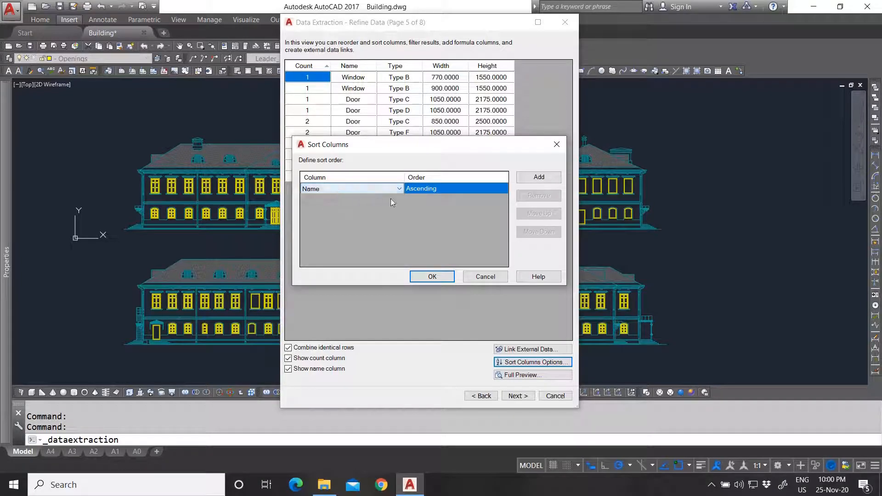
pyautogui.click(539, 177)
pyautogui.click(352, 199)
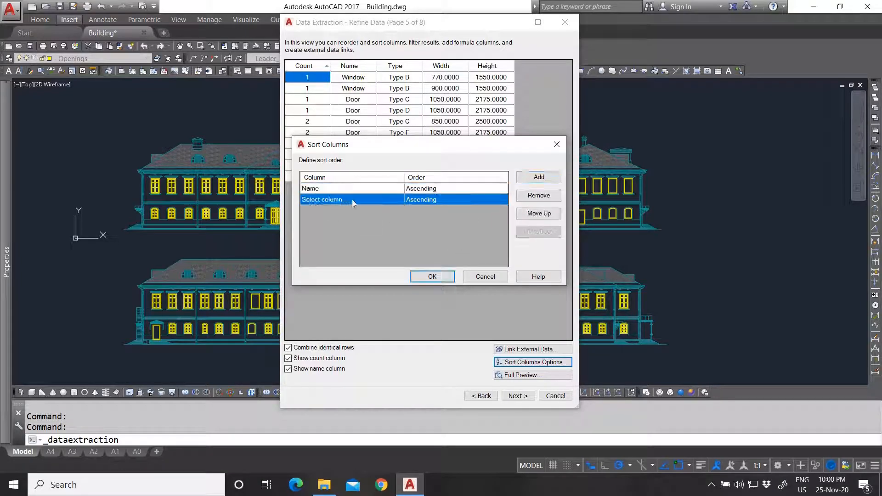
pyautogui.click(352, 199)
pyautogui.click(330, 222)
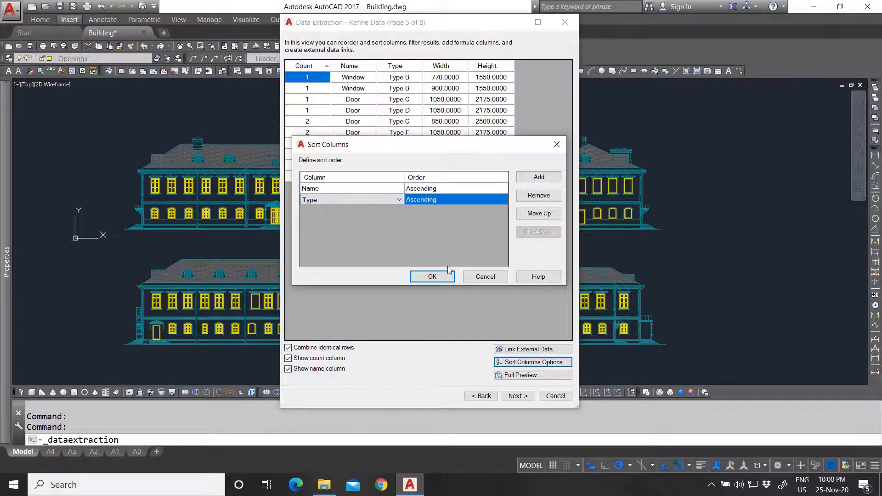
pyautogui.click(440, 276)
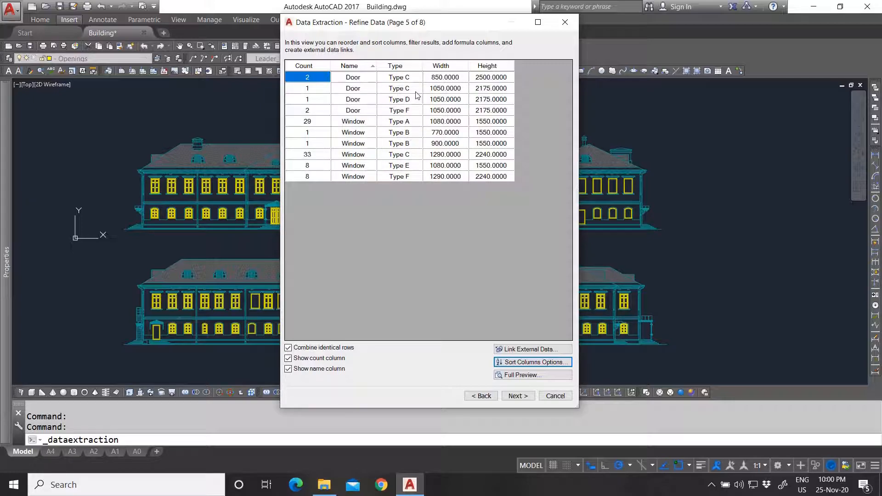
# - Format the Width column as Decimal with precision 0 and an 'mm' suffix
pyautogui.rightClick(445, 68)
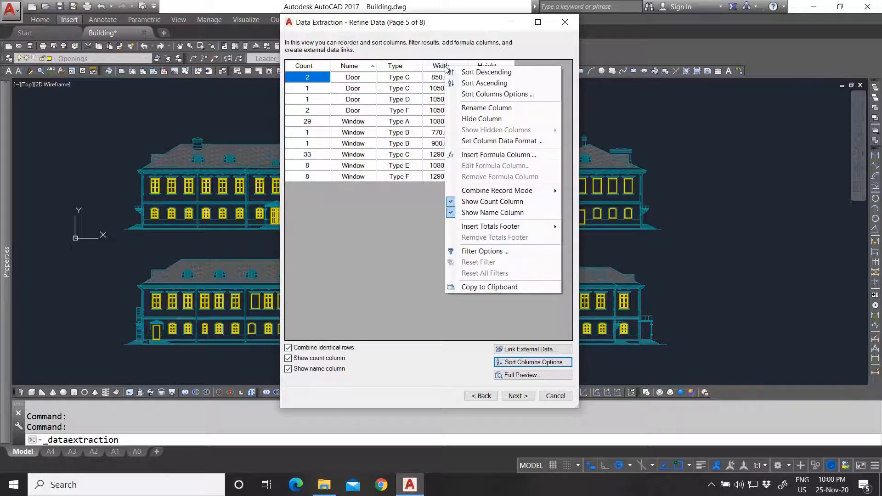
pyautogui.click(486, 141)
pyautogui.moveTo(177, 86); pyautogui.dragTo(179, 124)
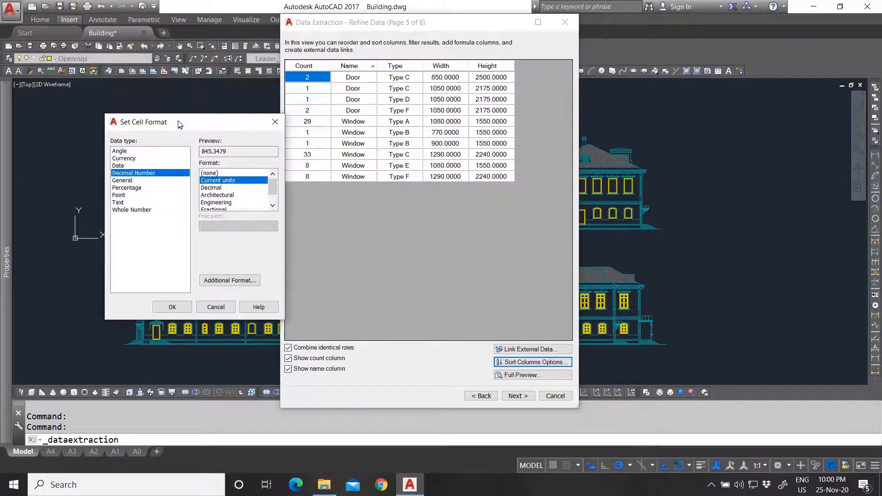
pyautogui.click(211, 188)
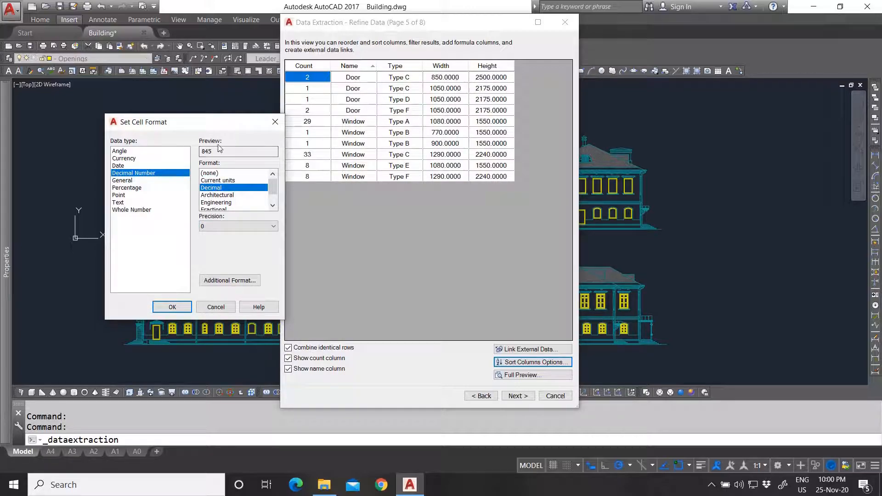
pyautogui.click(222, 226)
pyautogui.click(215, 259)
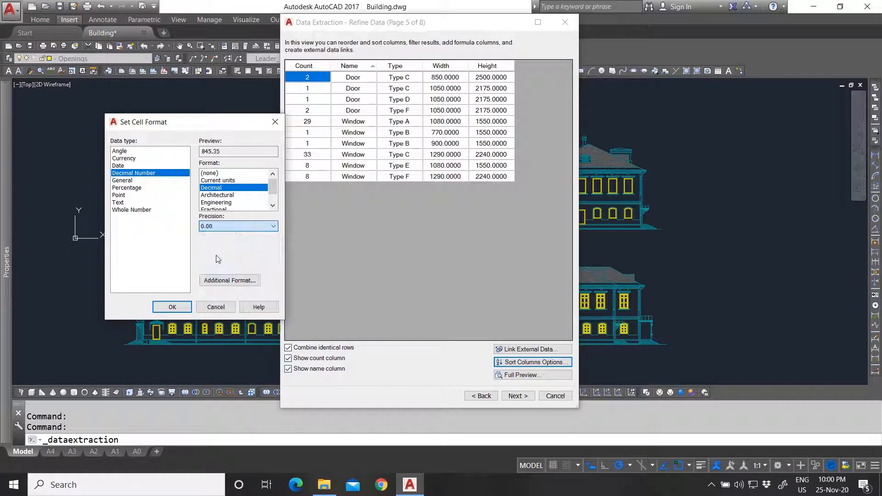
pyautogui.click(228, 225)
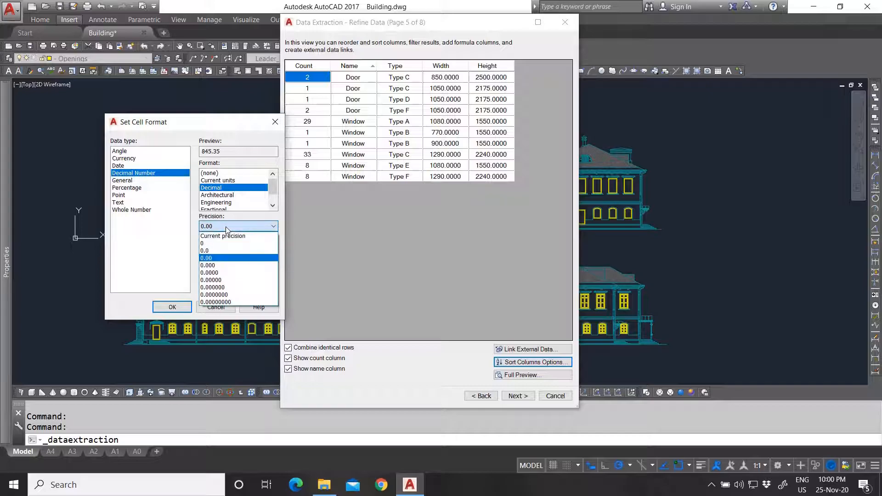
pyautogui.click(225, 235)
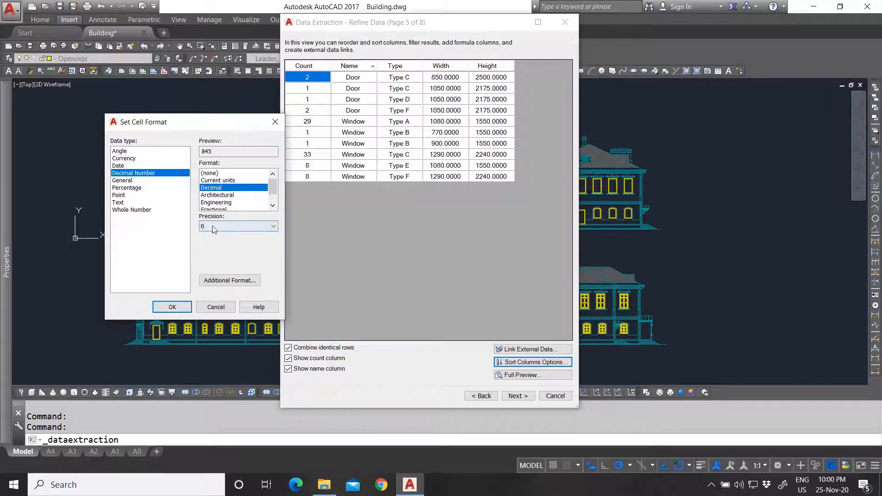
pyautogui.click(230, 281)
pyautogui.click(534, 221)
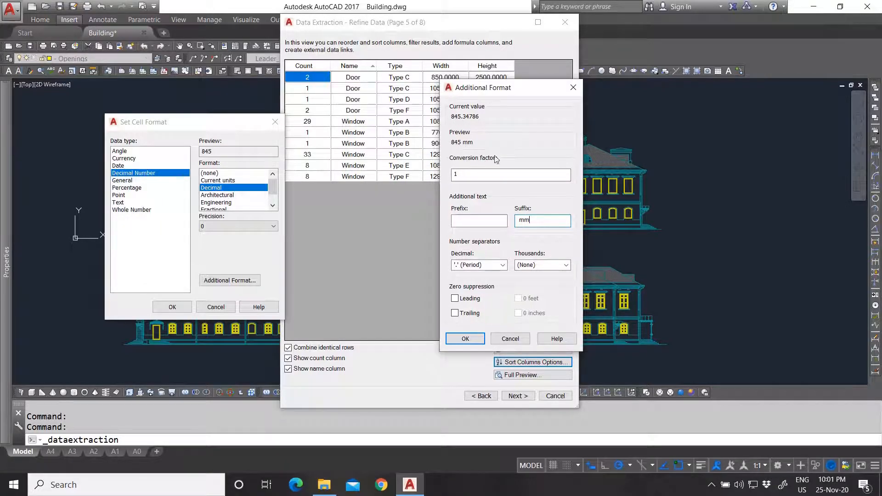
pyautogui.click(464, 338)
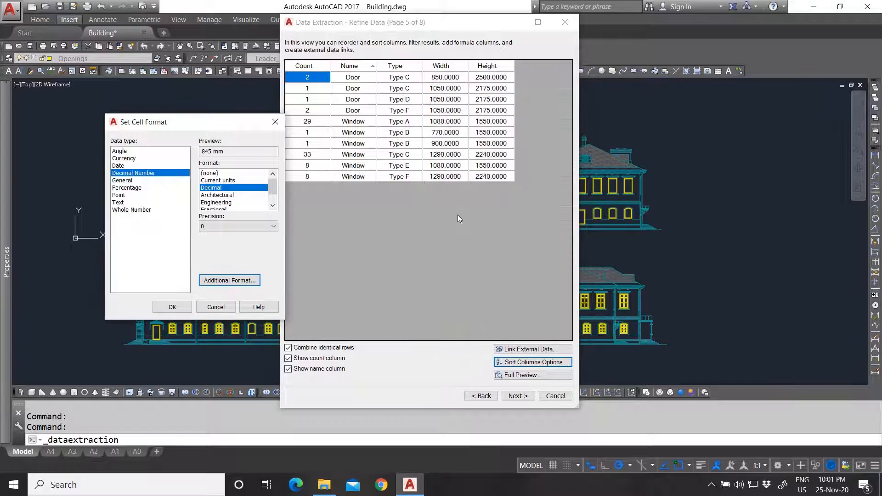
pyautogui.click(171, 306)
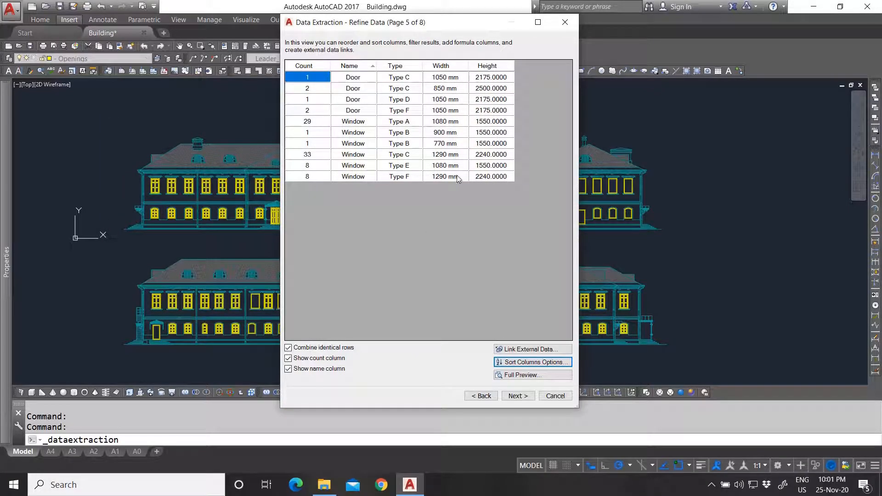
# - Format the Height column as decimal with an 'mm' suffix
pyautogui.rightClick(484, 68)
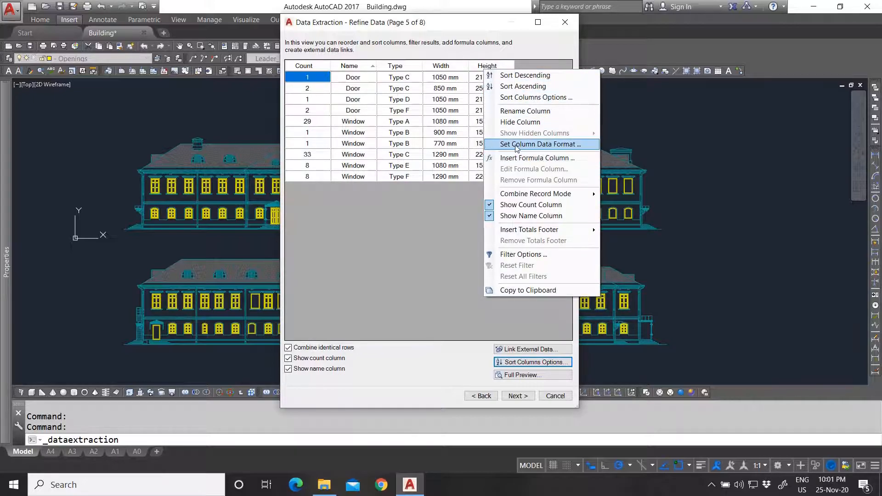
pyautogui.click(545, 144)
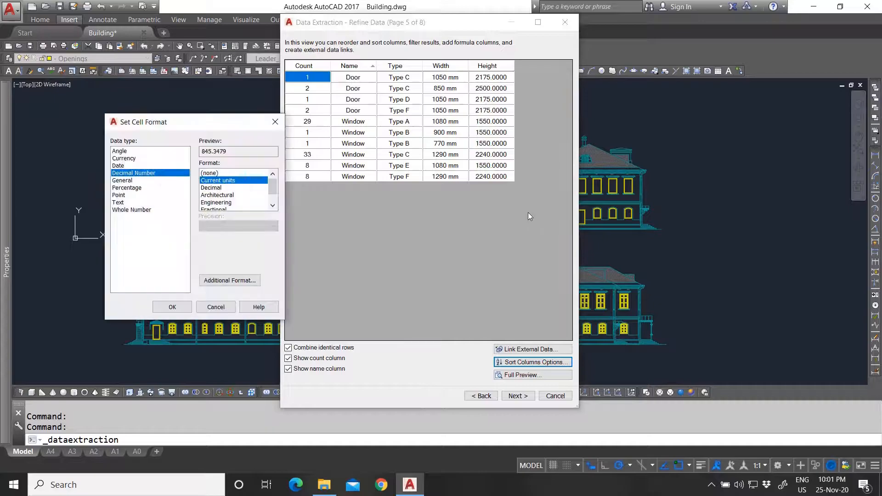
pyautogui.click(216, 188)
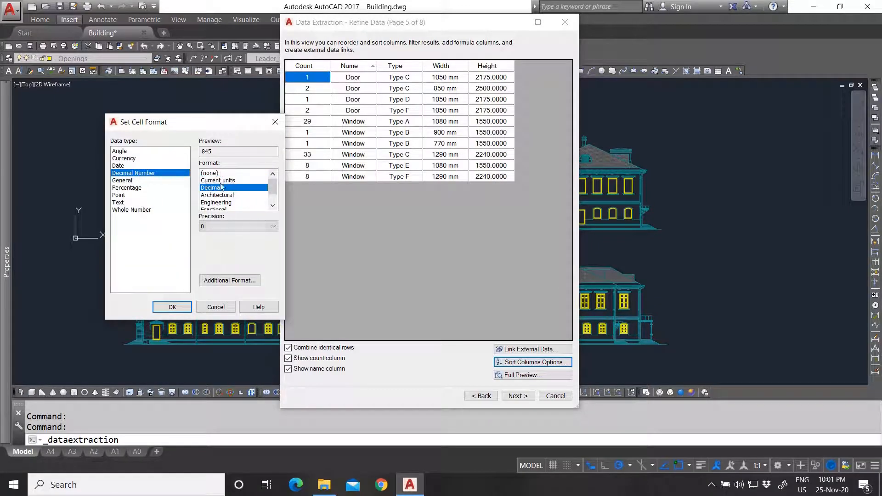
pyautogui.click(229, 281)
pyautogui.click(533, 221)
pyautogui.write('mm')
pyautogui.click(473, 340)
pyautogui.click(172, 307)
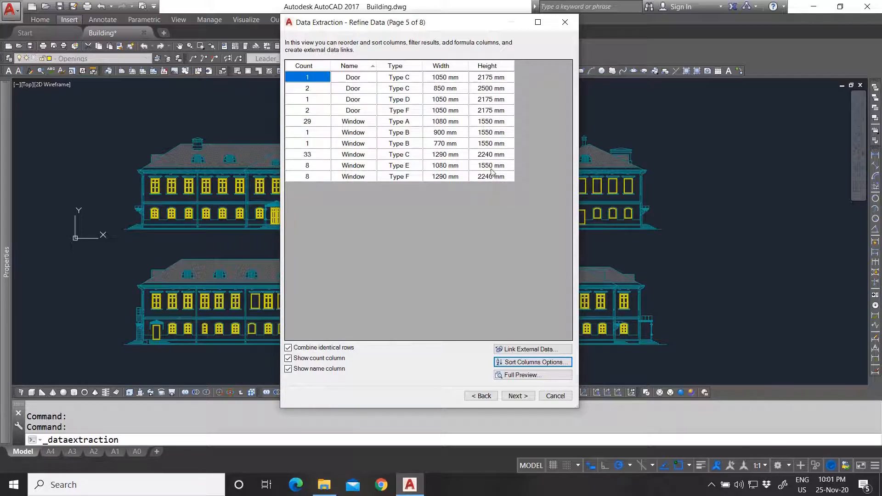
# - Insert the extraction into the drawing as a Table_500-style table titled Openings
pyautogui.click(517, 396)
pyautogui.click(322, 61)
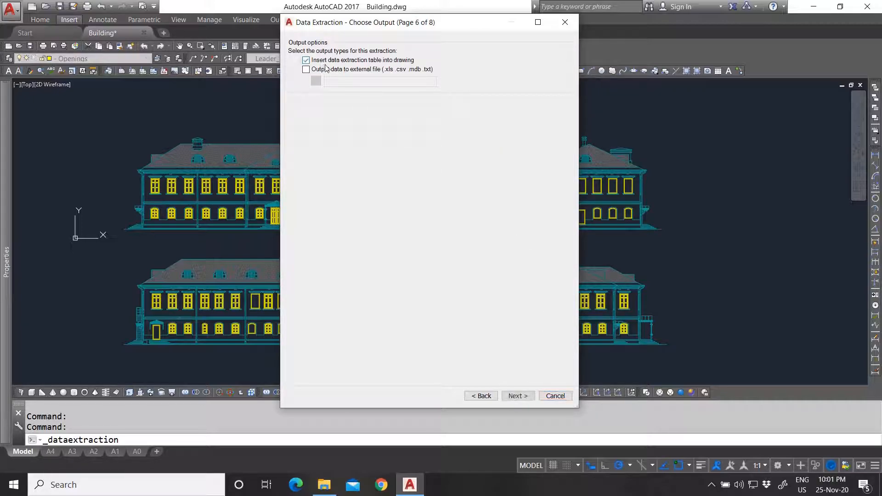
pyautogui.click(518, 397)
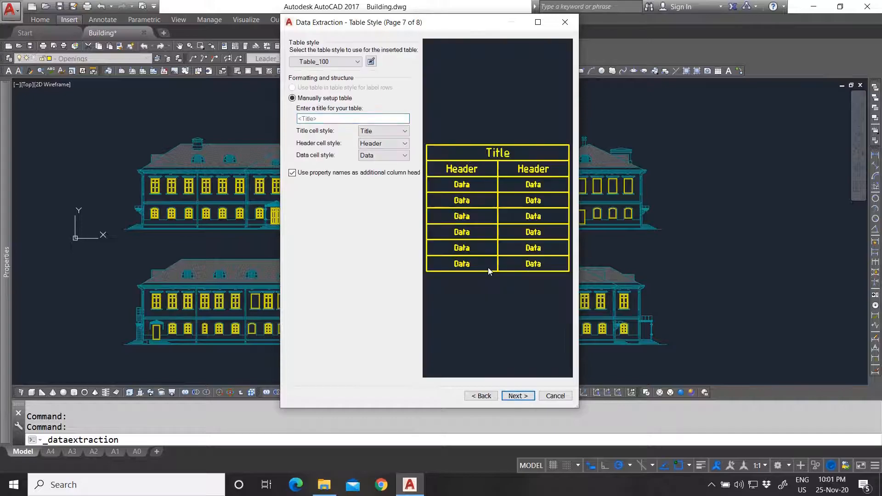
pyautogui.click(332, 118)
pyautogui.click(333, 62)
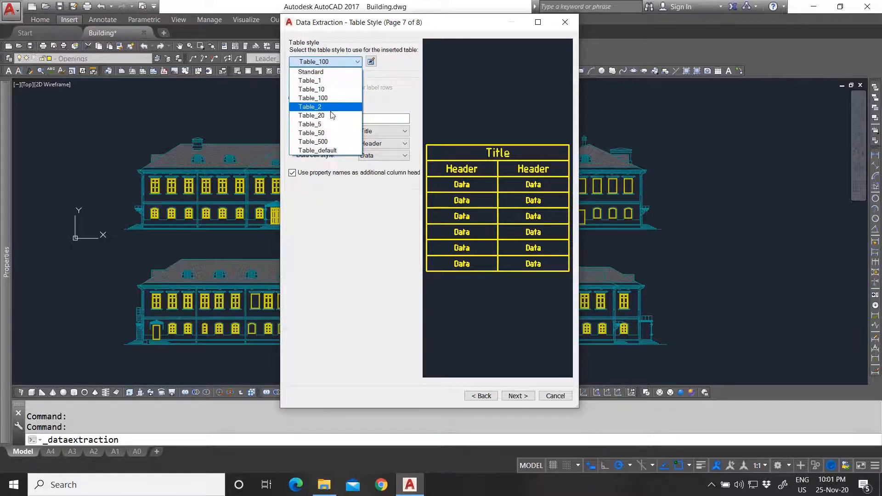
pyautogui.click(324, 141)
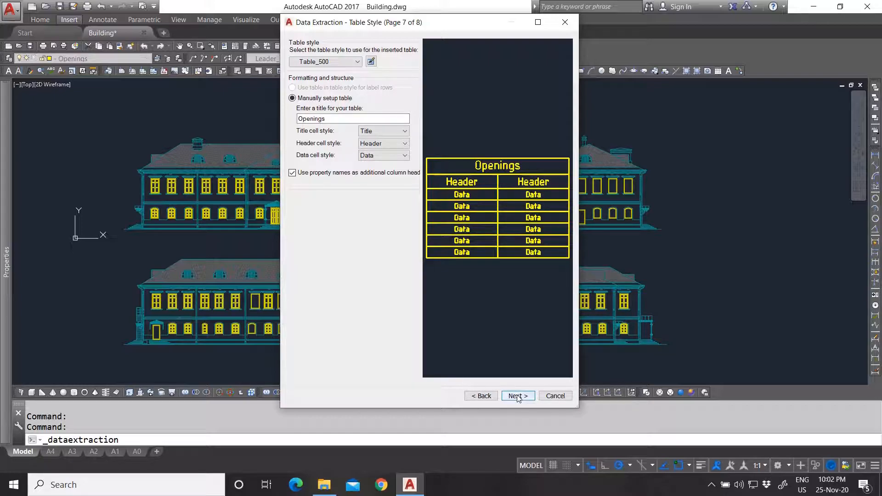
pyautogui.click(331, 62)
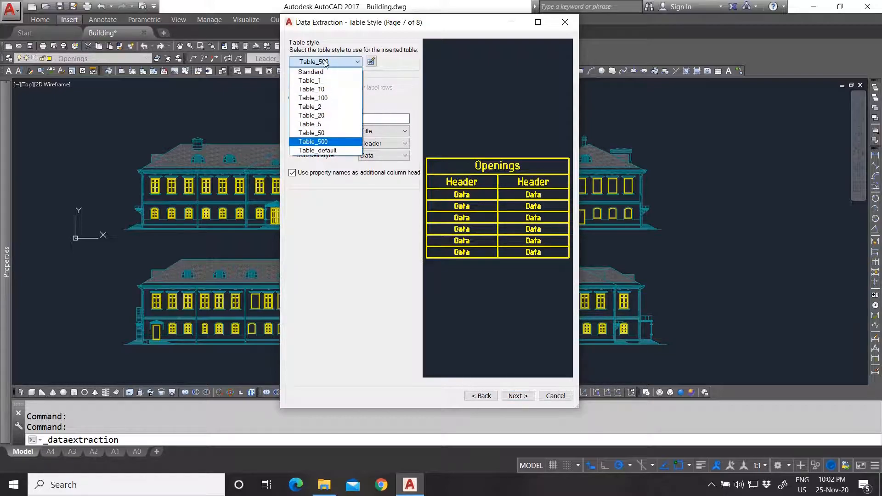
pyautogui.click(384, 91)
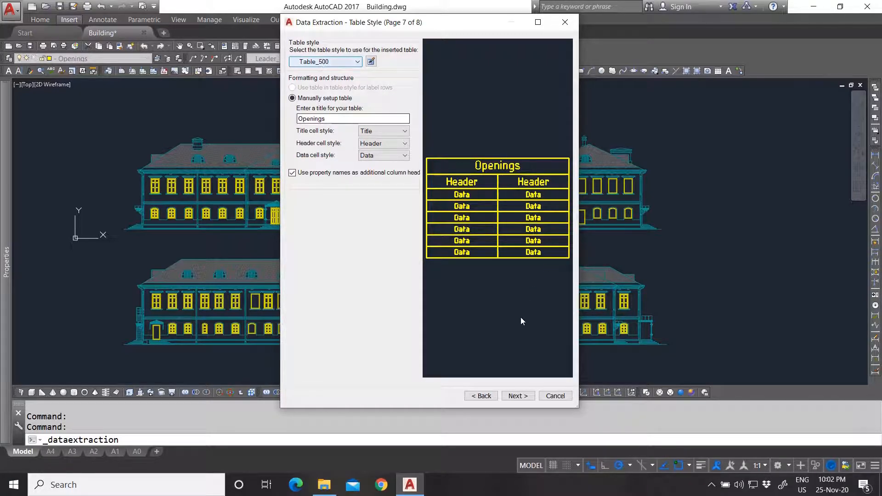
pyautogui.click(518, 396)
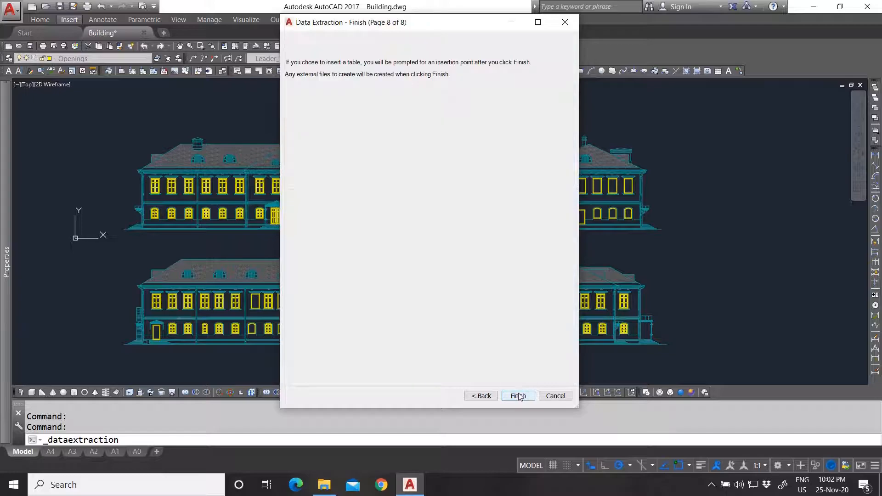
# - Finish the wizard and place the Openings table to the right of the elevations
pyautogui.click(518, 396)
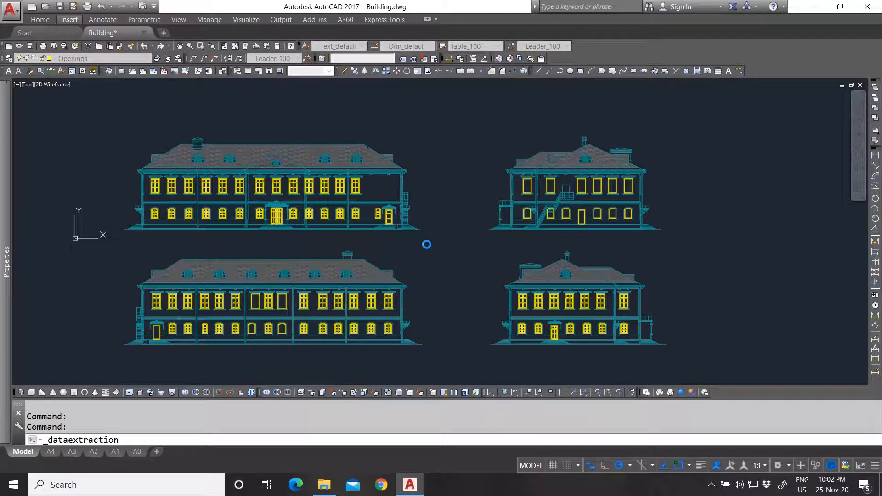
pyautogui.scroll(-2, 499, 225)
pyautogui.moveTo(639, 197); pyautogui.dragTo(533, 205, button='middle')
pyautogui.scroll(2, 493, 177)
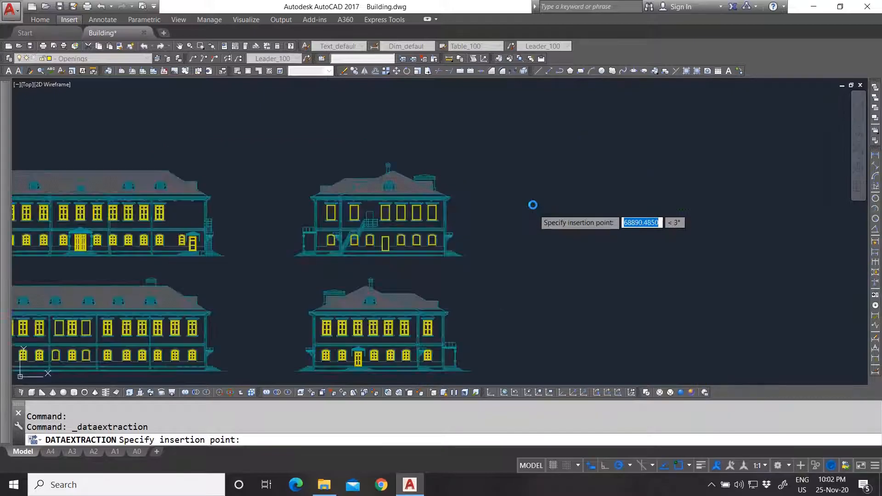
pyautogui.scroll(-2, 489, 177)
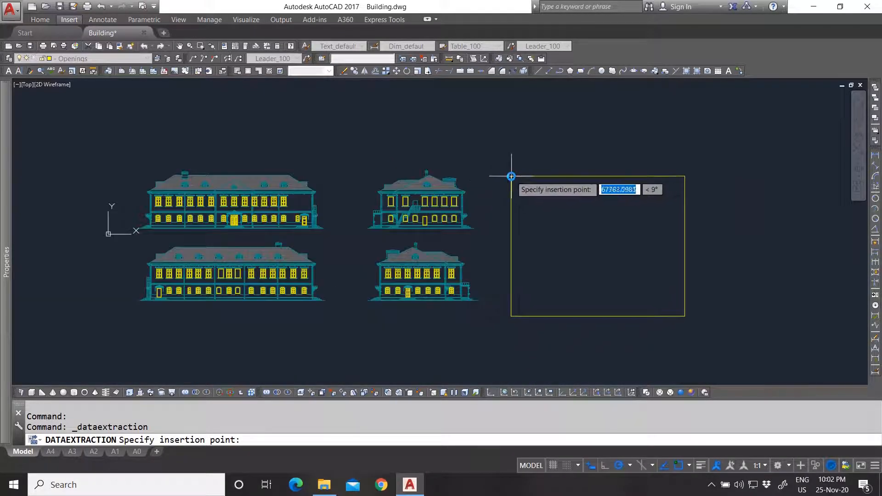
pyautogui.click(511, 176)
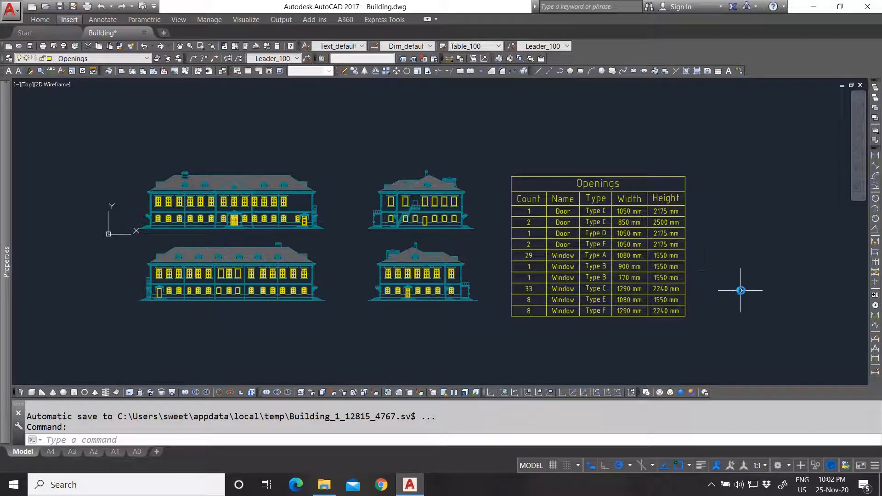
# - Zoom in on the Openings table and check its Height cell values
pyautogui.scroll(2, 733, 311)
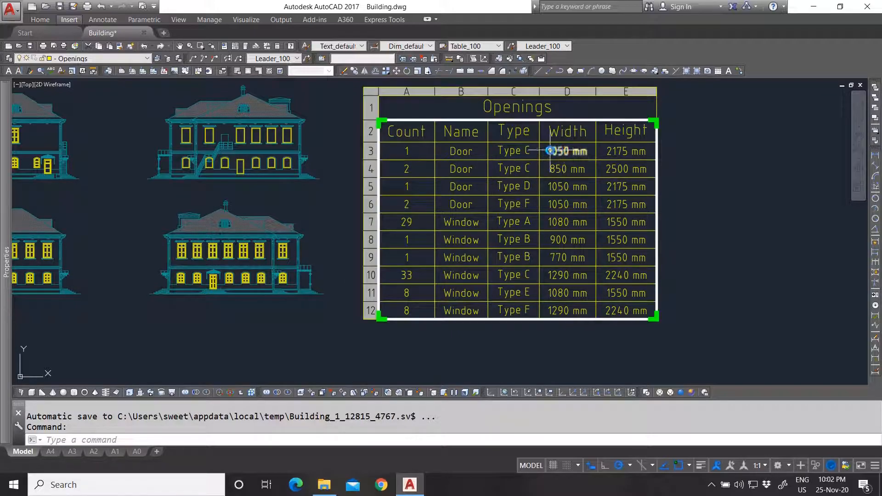
pyautogui.scroll(4, 562, 150)
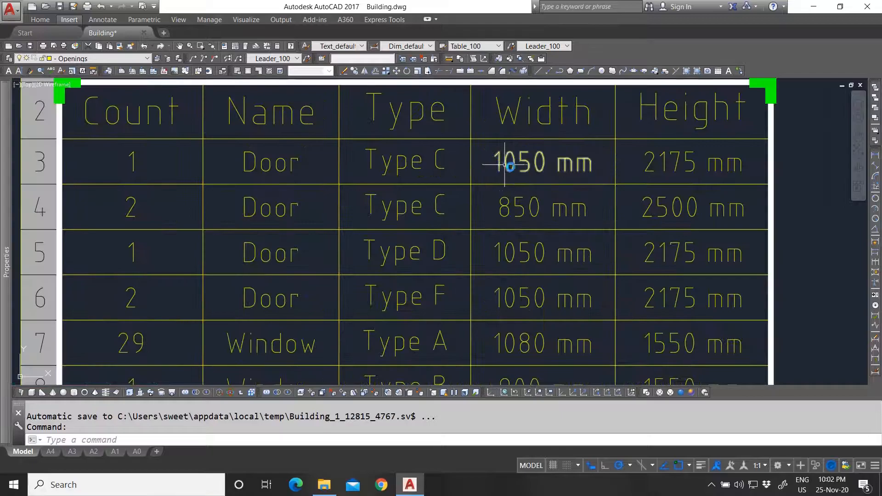
pyautogui.scroll(-4, 506, 164)
pyautogui.scroll(4, 519, 138)
pyautogui.scroll(-5, 521, 172)
pyautogui.scroll(4, 597, 175)
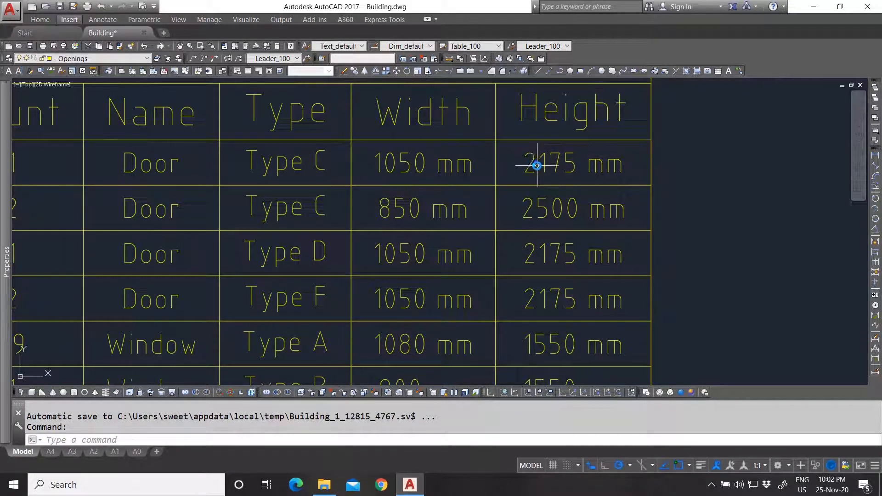
pyautogui.scroll(-5, 569, 164)
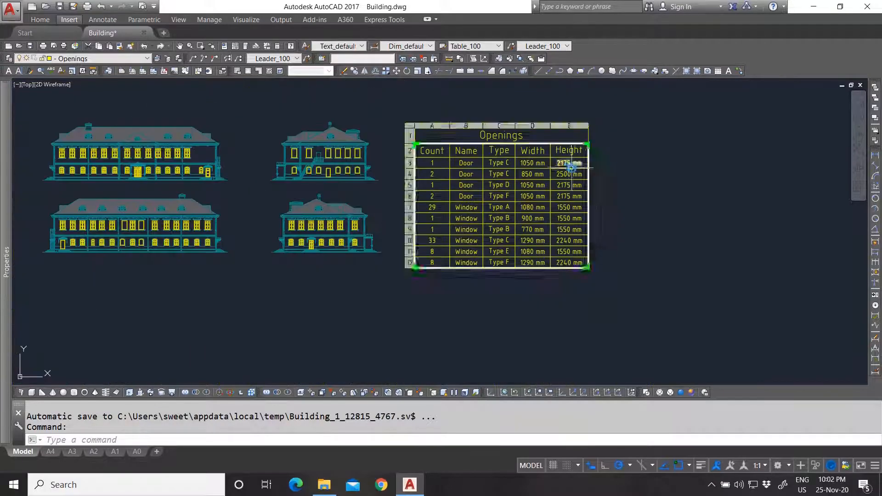
pyautogui.scroll(3, 522, 173)
pyautogui.click(657, 152)
pyautogui.press('Escape')
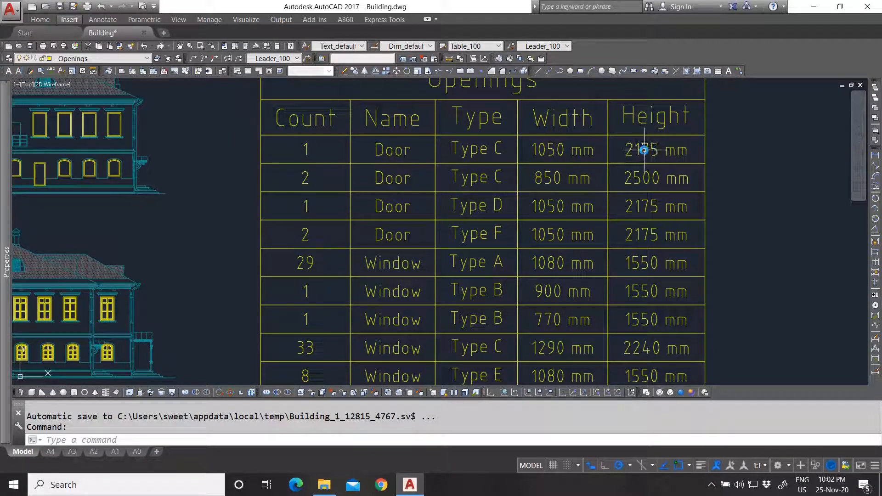
pyautogui.scroll(-2, 639, 147)
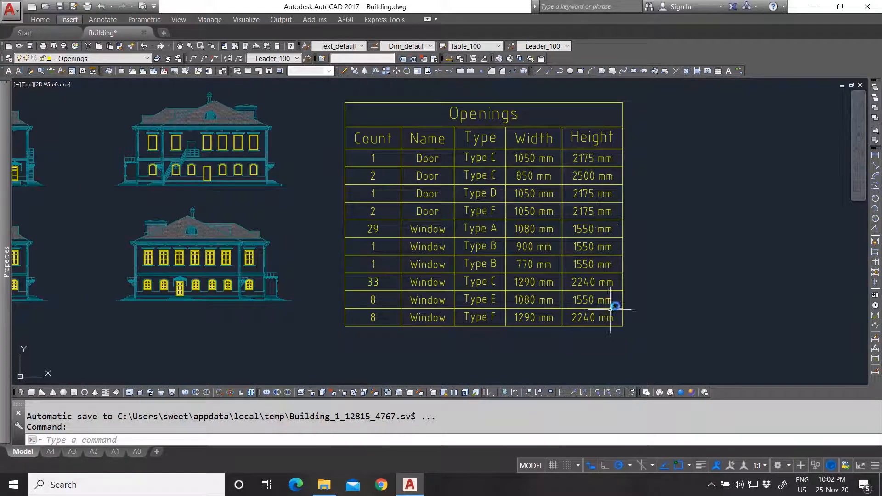
pyautogui.click(608, 161)
pyautogui.press('Escape')
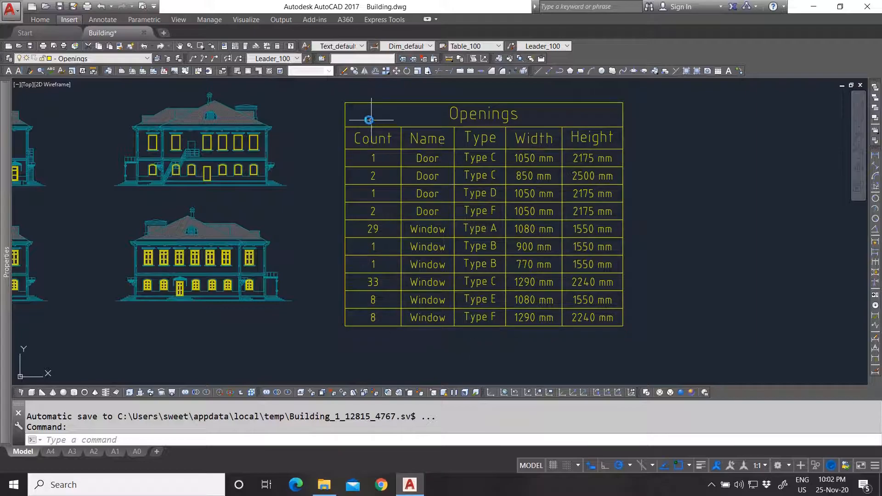
pyautogui.scroll(-2, 577, 249)
pyautogui.scroll(-2, 577, 250)
pyautogui.scroll(2, 426, 217)
pyautogui.click(582, 147)
pyautogui.click(536, 210)
pyautogui.write('m')
pyautogui.press('Return')
pyautogui.click(524, 148)
pyautogui.press('Escape')
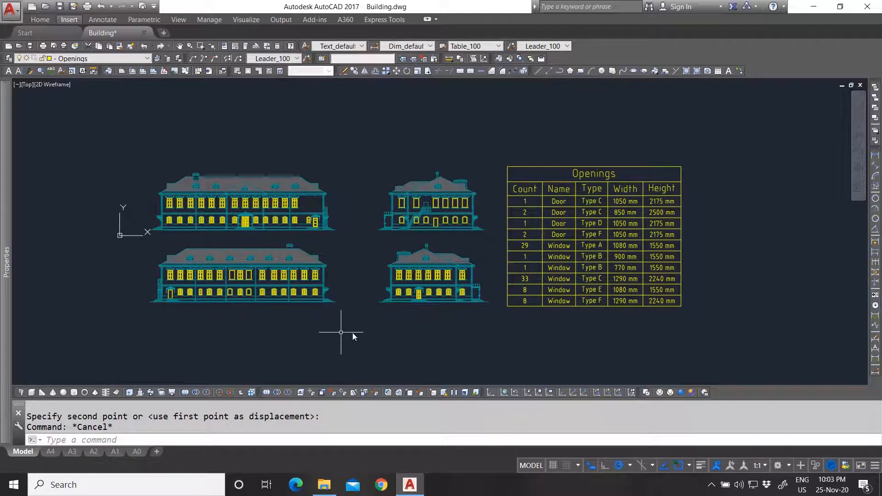
pyautogui.click(682, 262)
pyautogui.press('Escape')
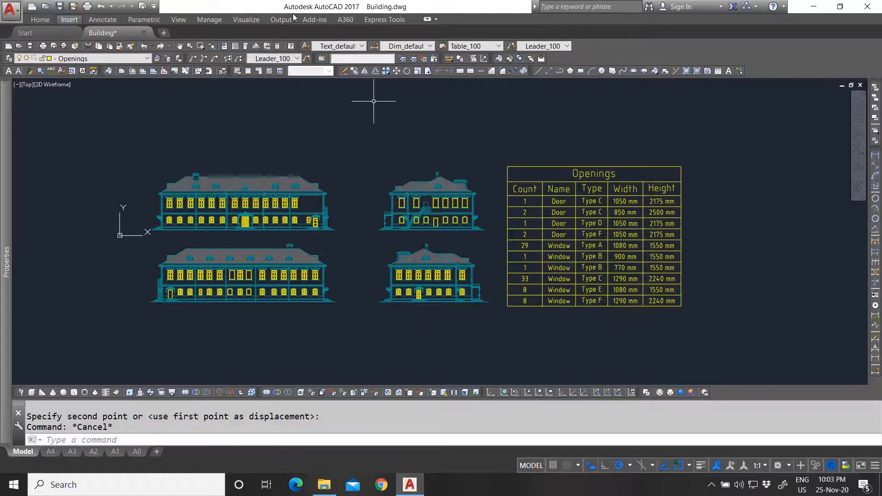
pyautogui.click(74, 20)
# - Start a data extraction that edits the existing Opening.dxe file
pyautogui.click(581, 60)
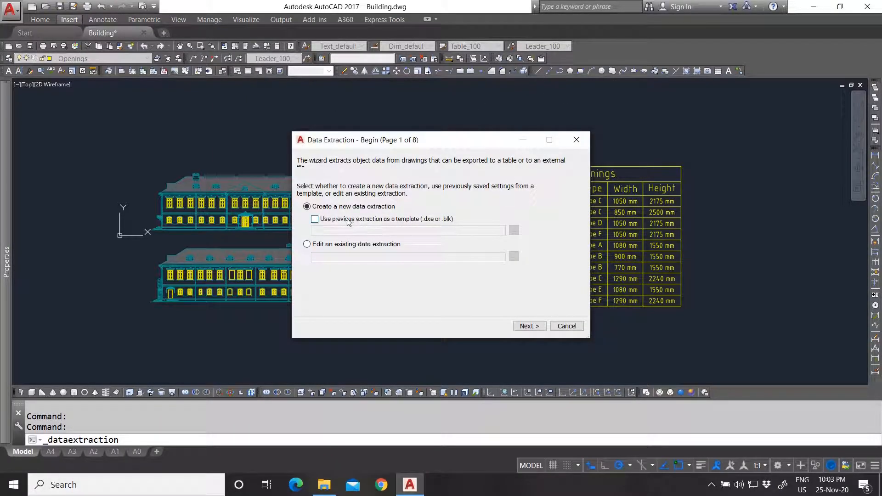
pyautogui.click(315, 219)
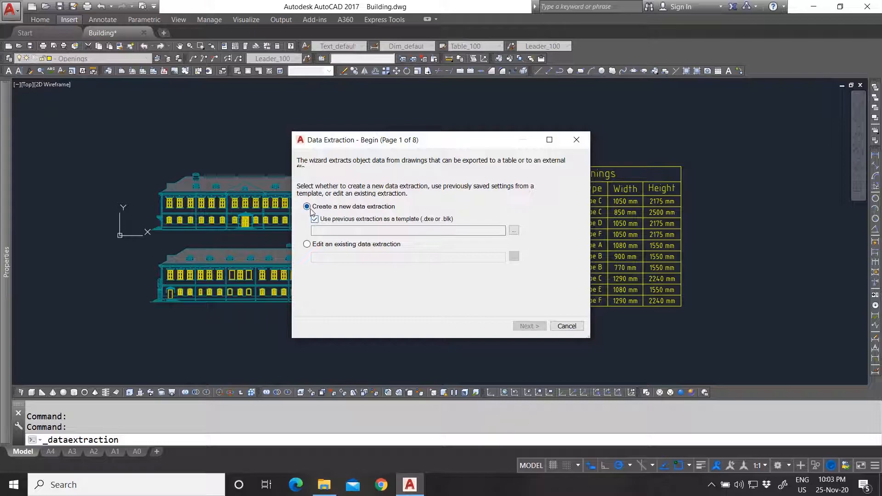
pyautogui.click(314, 219)
pyautogui.click(308, 244)
pyautogui.click(515, 257)
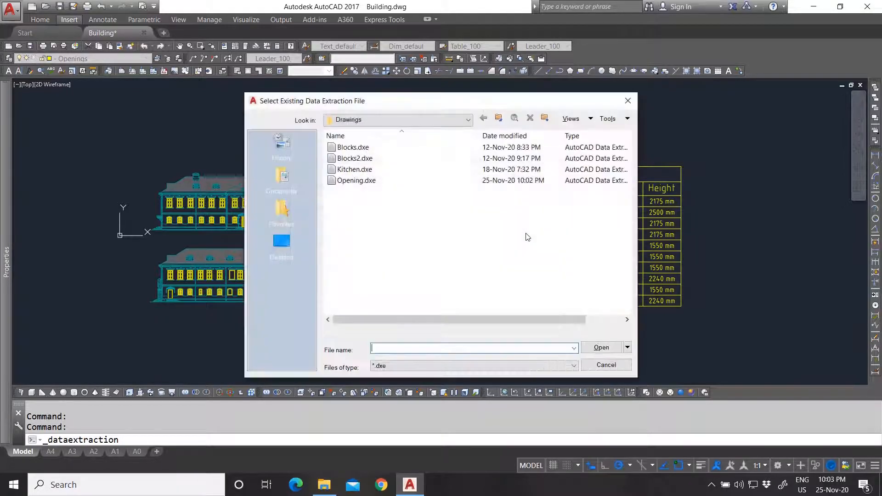
pyautogui.click(363, 182)
pyautogui.click(601, 348)
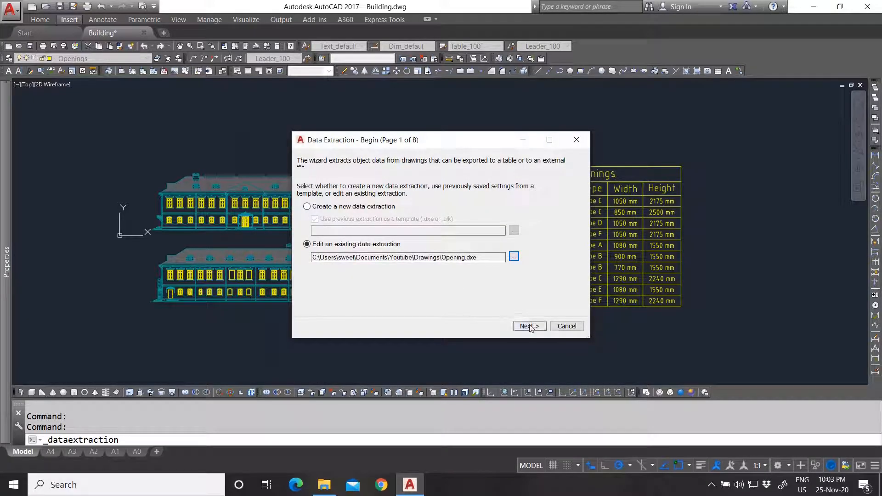
# - Keep the saved data source, Window objects and properties through to the output page
pyautogui.click(529, 327)
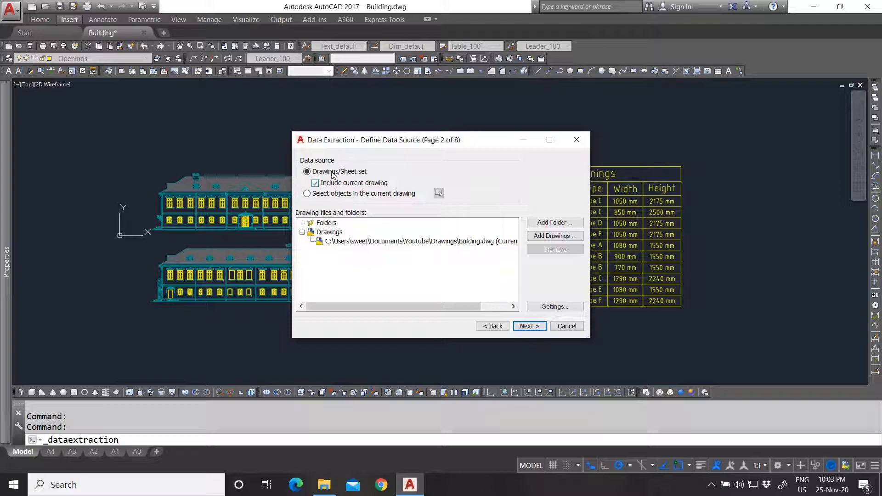
pyautogui.click(543, 330)
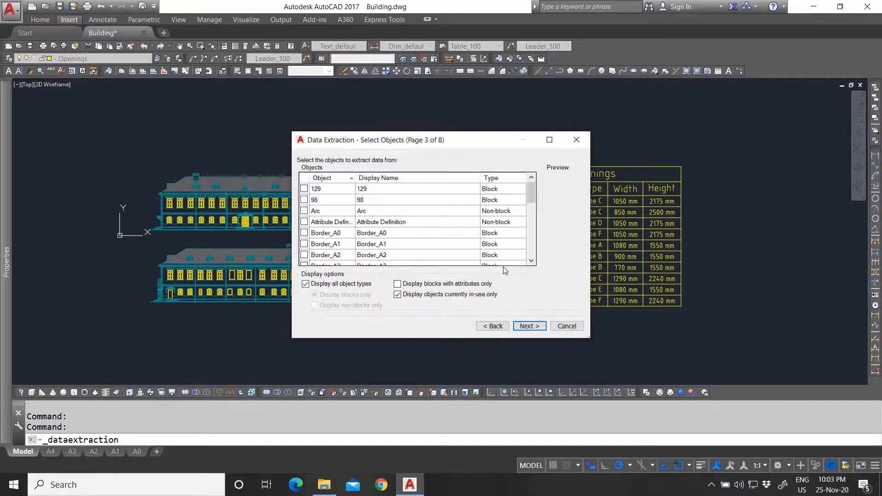
pyautogui.scroll(-8, 386, 229)
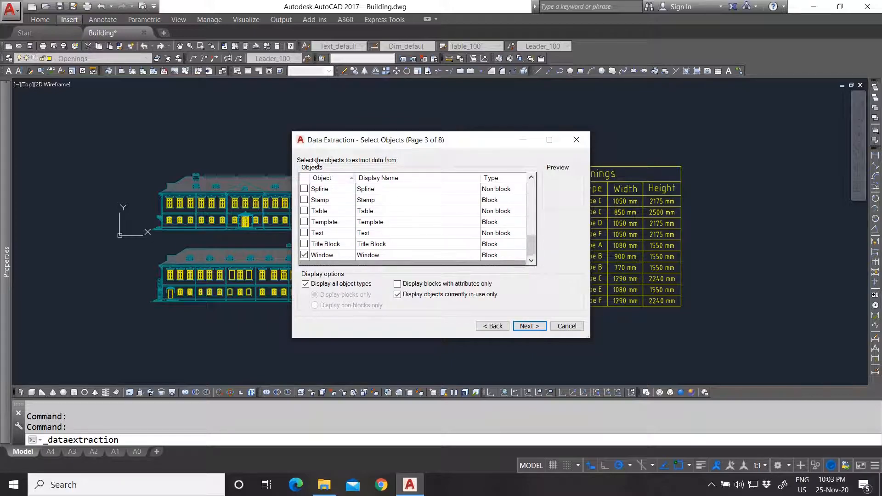
pyautogui.click(528, 326)
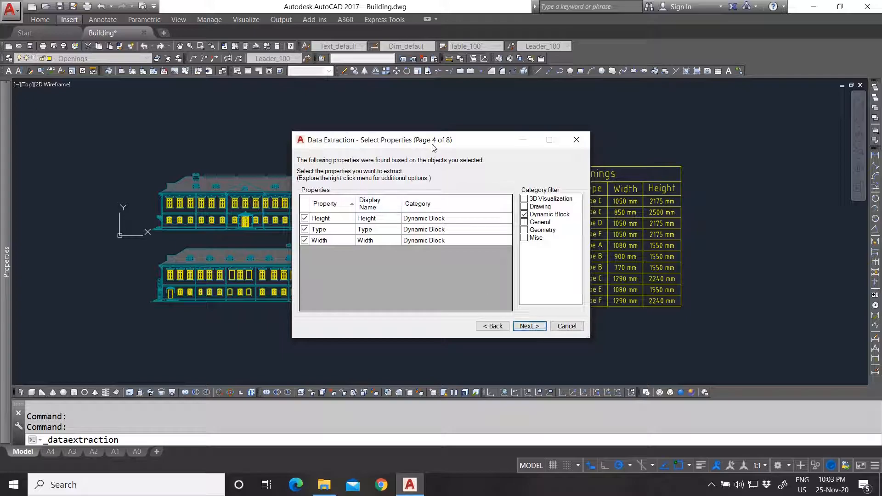
pyautogui.click(529, 326)
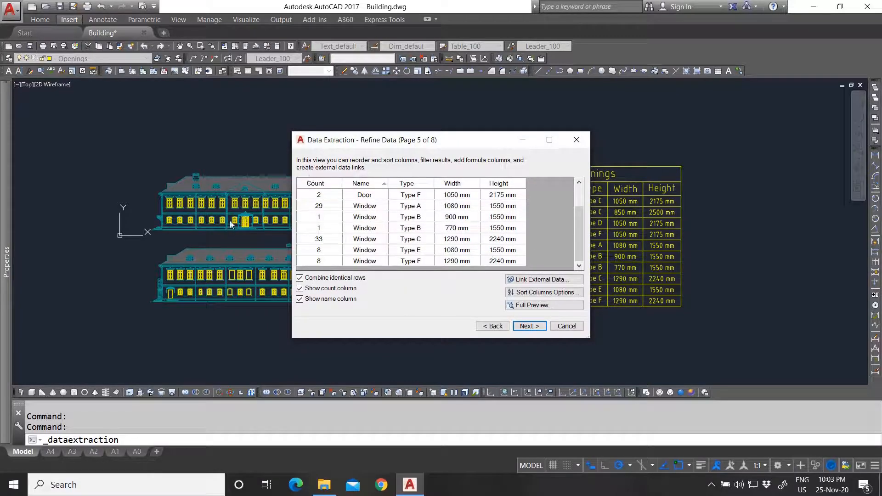
pyautogui.scroll(1, 324, 202)
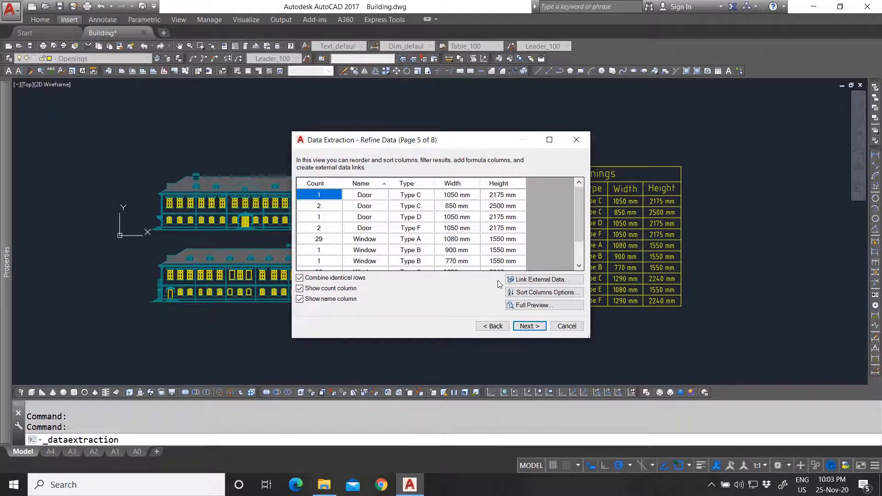
pyautogui.click(528, 327)
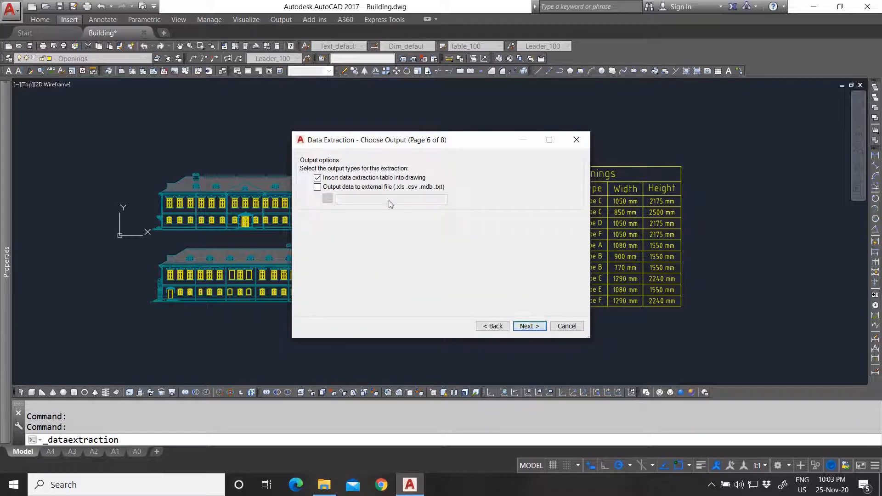
# - Output the extraction only to Building.xls in the Youtube folder, without a drawing table
pyautogui.click(317, 187)
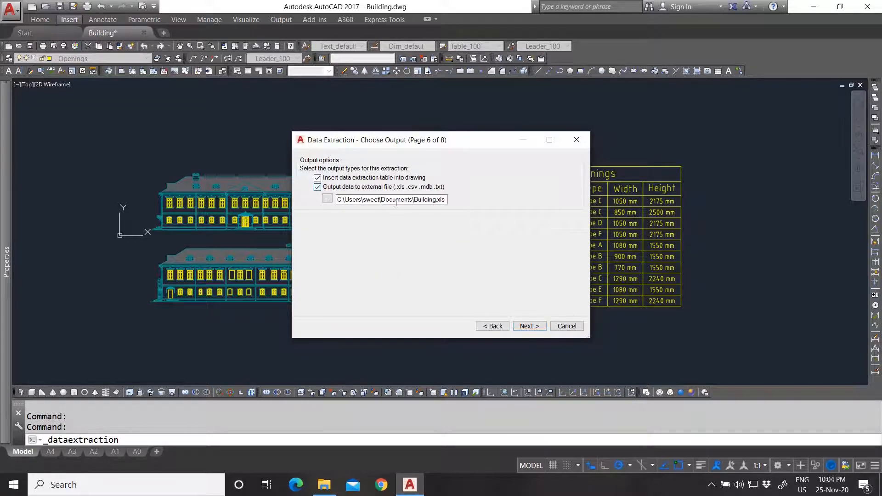
pyautogui.click(317, 178)
pyautogui.click(328, 199)
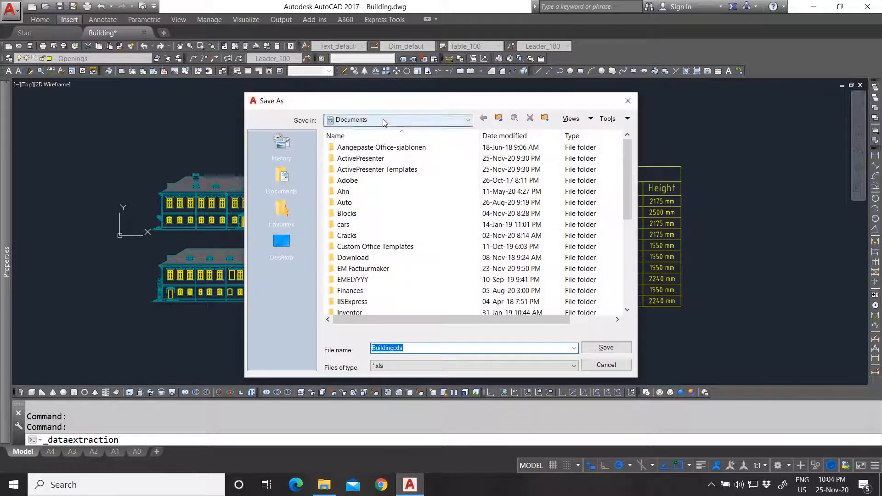
pyautogui.scroll(-5, 394, 226)
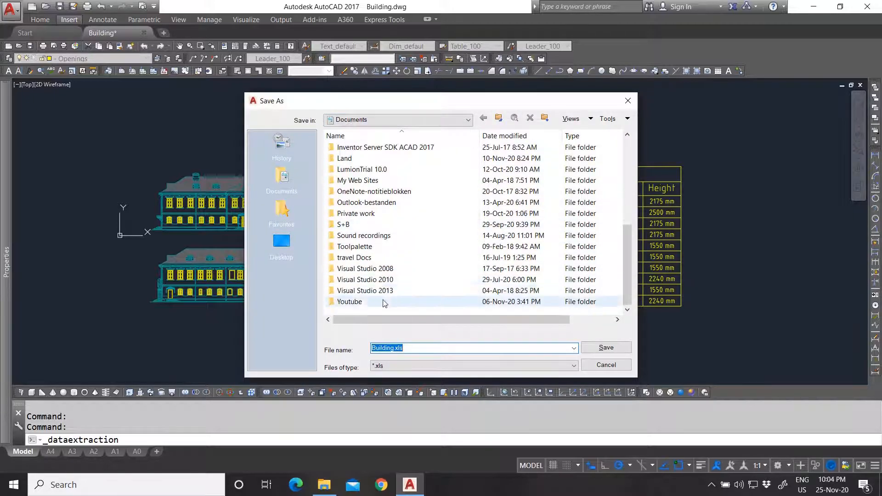
pyautogui.click(381, 302)
pyautogui.doubleClick(380, 302)
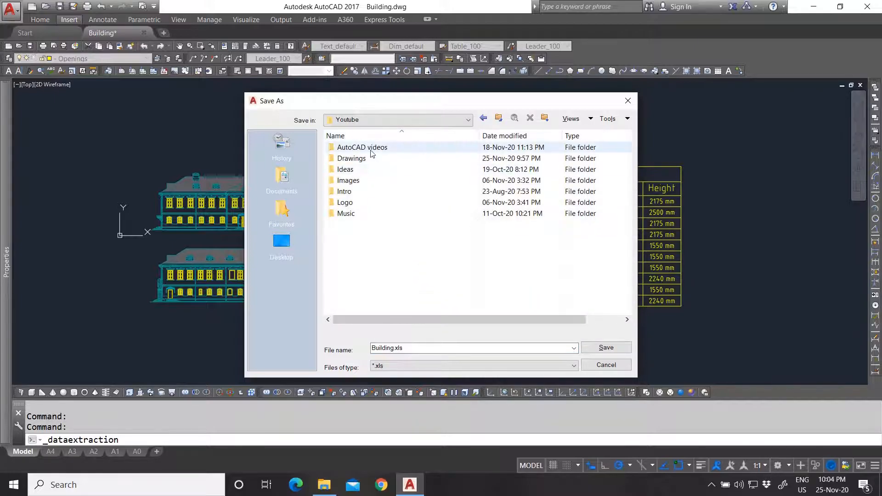
pyautogui.click(606, 349)
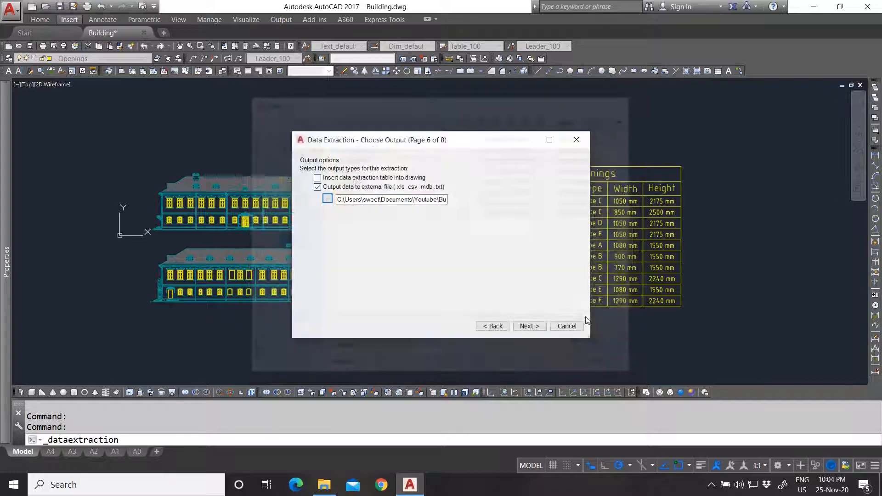
pyautogui.click(529, 327)
pyautogui.click(530, 327)
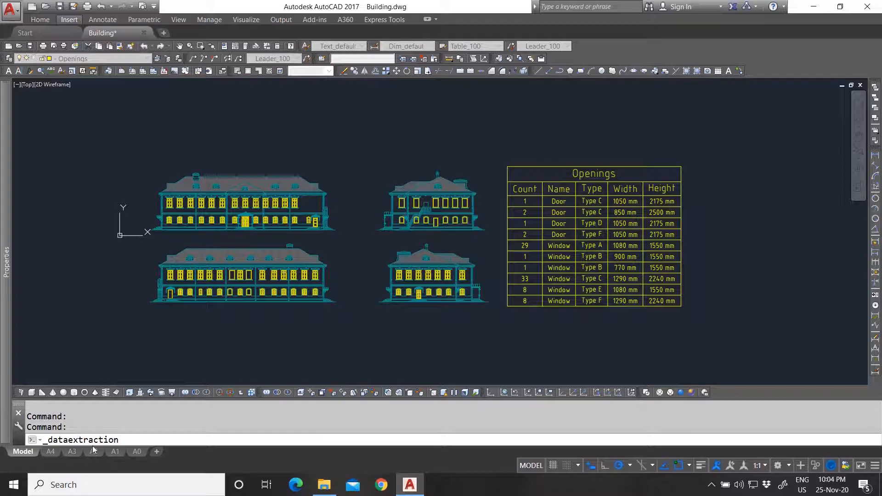
pyautogui.click(488, 271)
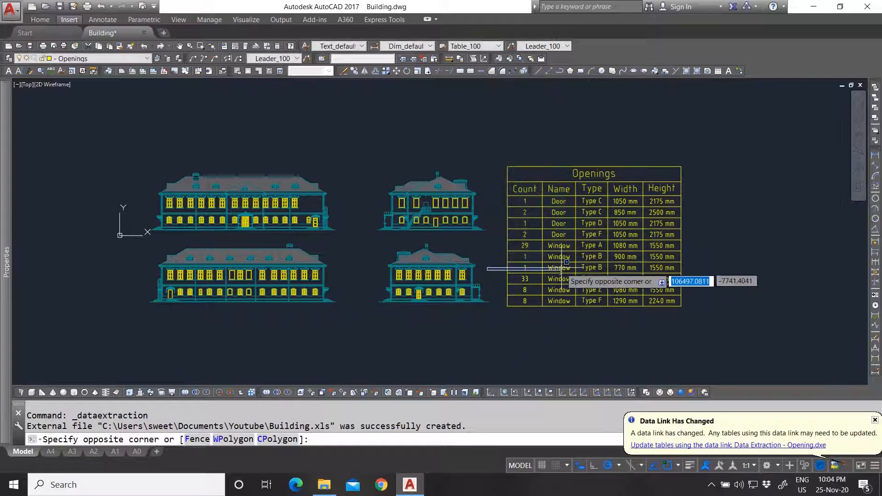
pyautogui.press('Escape')
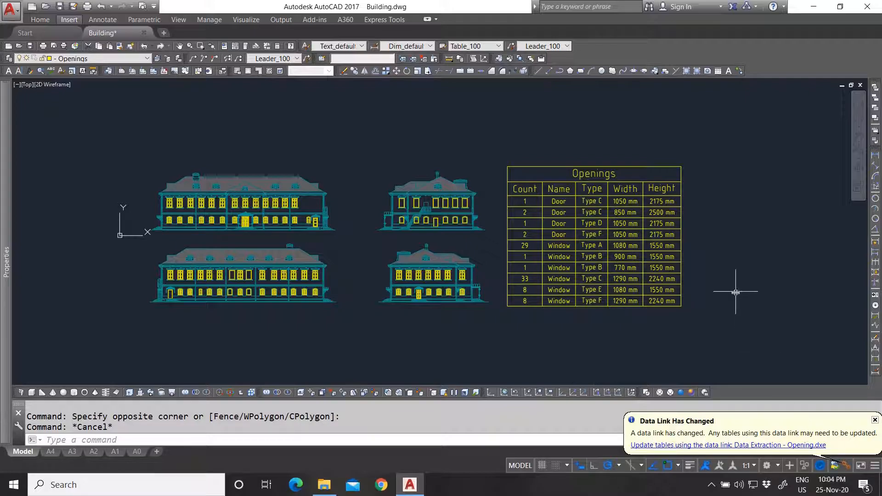
pyautogui.click(328, 492)
# - Open Building.xls from the Youtube folder in Excel
pyautogui.scroll(-5, 392, 255)
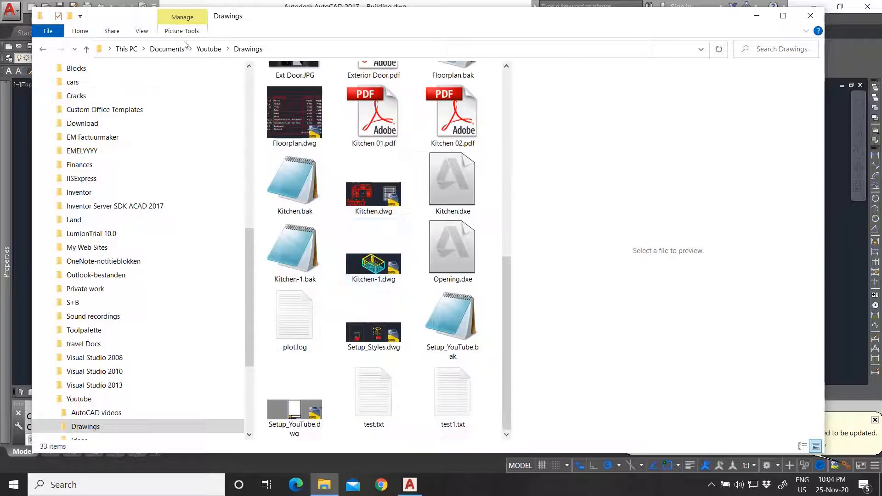
pyautogui.click(209, 50)
pyautogui.click(303, 245)
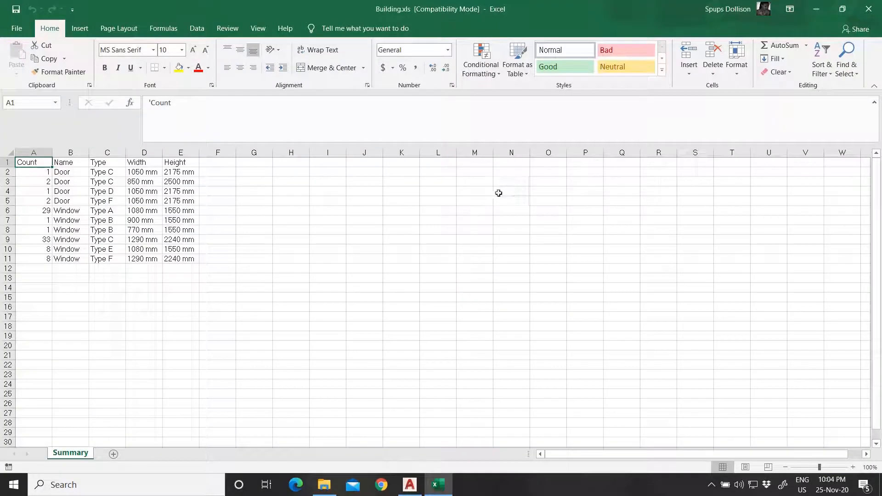
# - Review the Summary sheet's Count, Name, Type, Width and Height rows, then return to AutoCAD
pyautogui.click(257, 228)
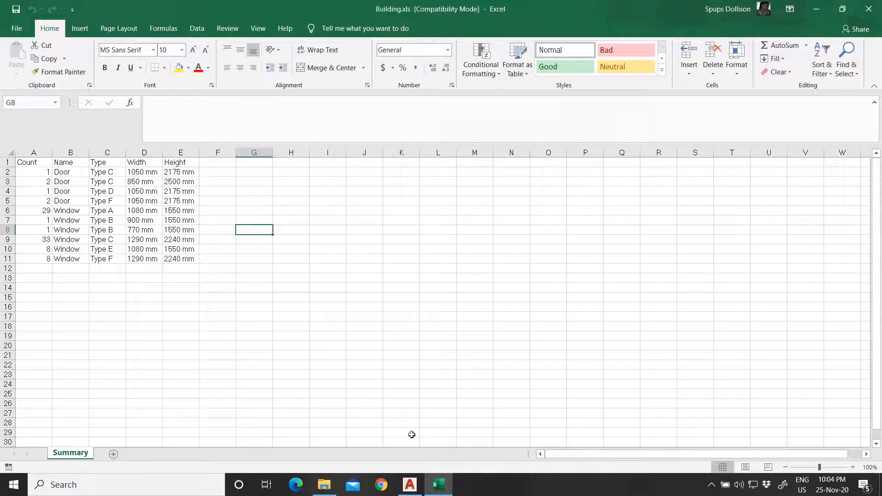
pyautogui.click(216, 163)
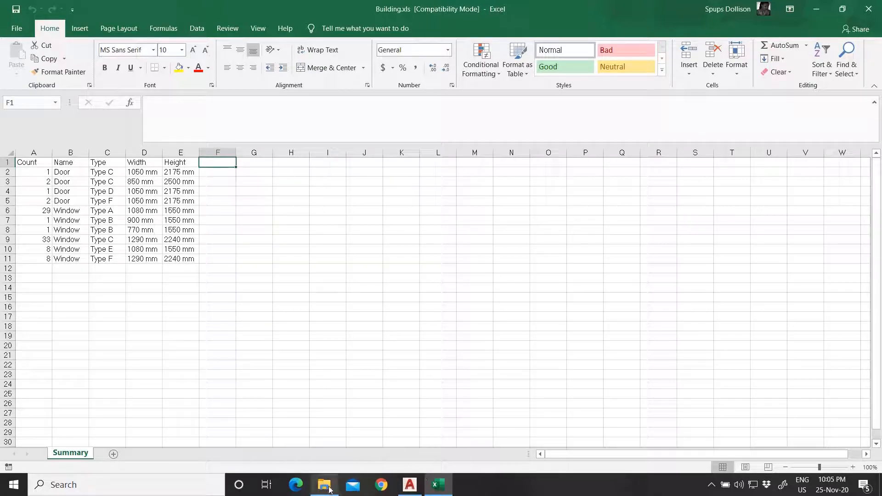
pyautogui.click(410, 488)
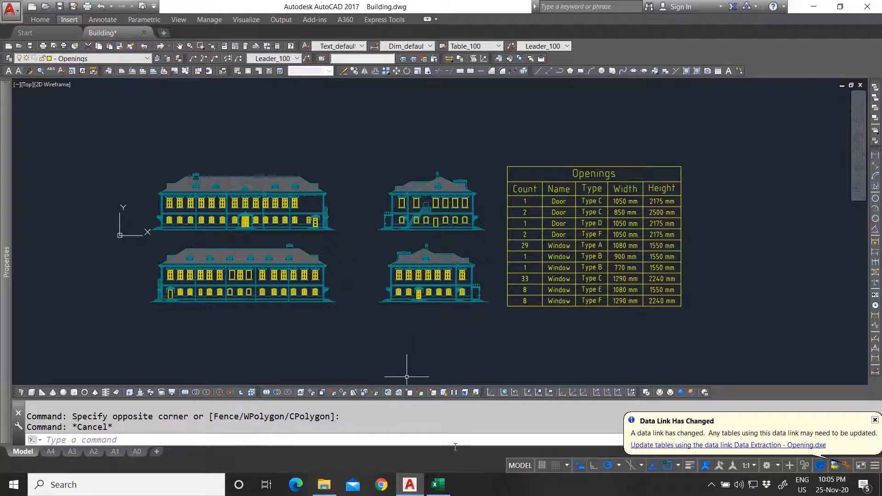
# - Close the Building.xls workbook and zoom the drawing around the Openings table
pyautogui.click(437, 486)
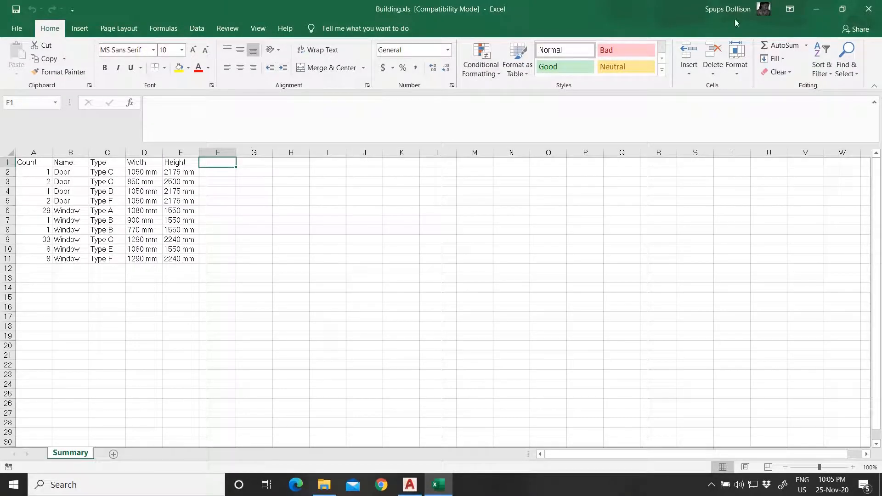
pyautogui.click(865, 10)
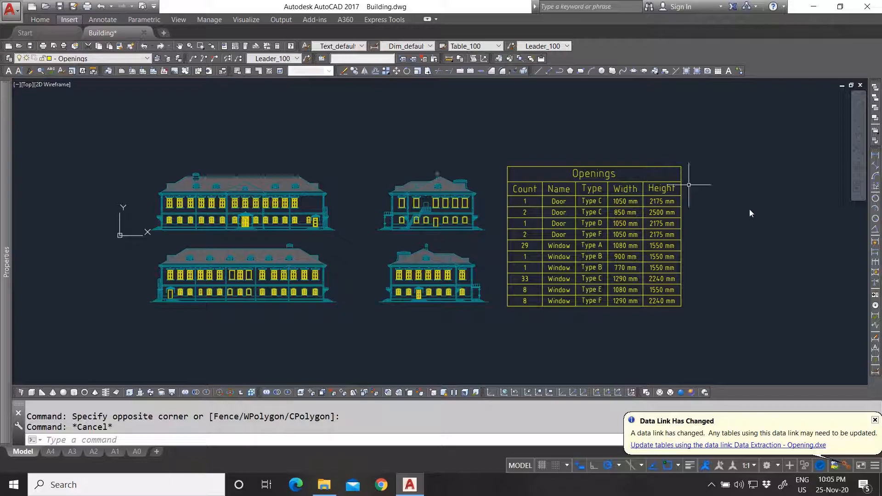
pyautogui.scroll(-2, 663, 248)
pyautogui.scroll(3, 665, 247)
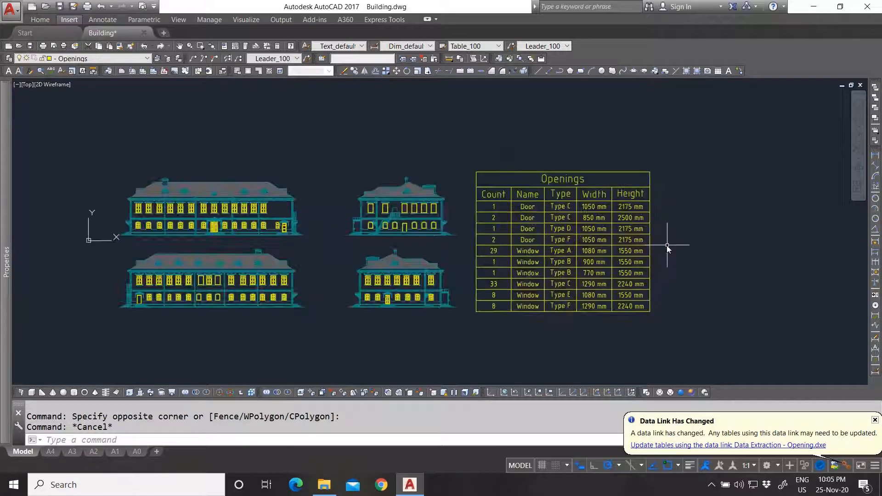
pyautogui.scroll(-1, 667, 246)
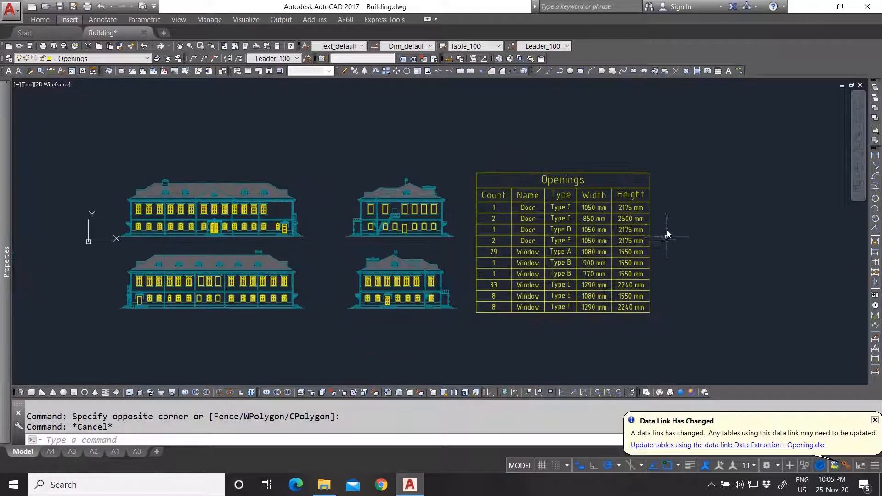